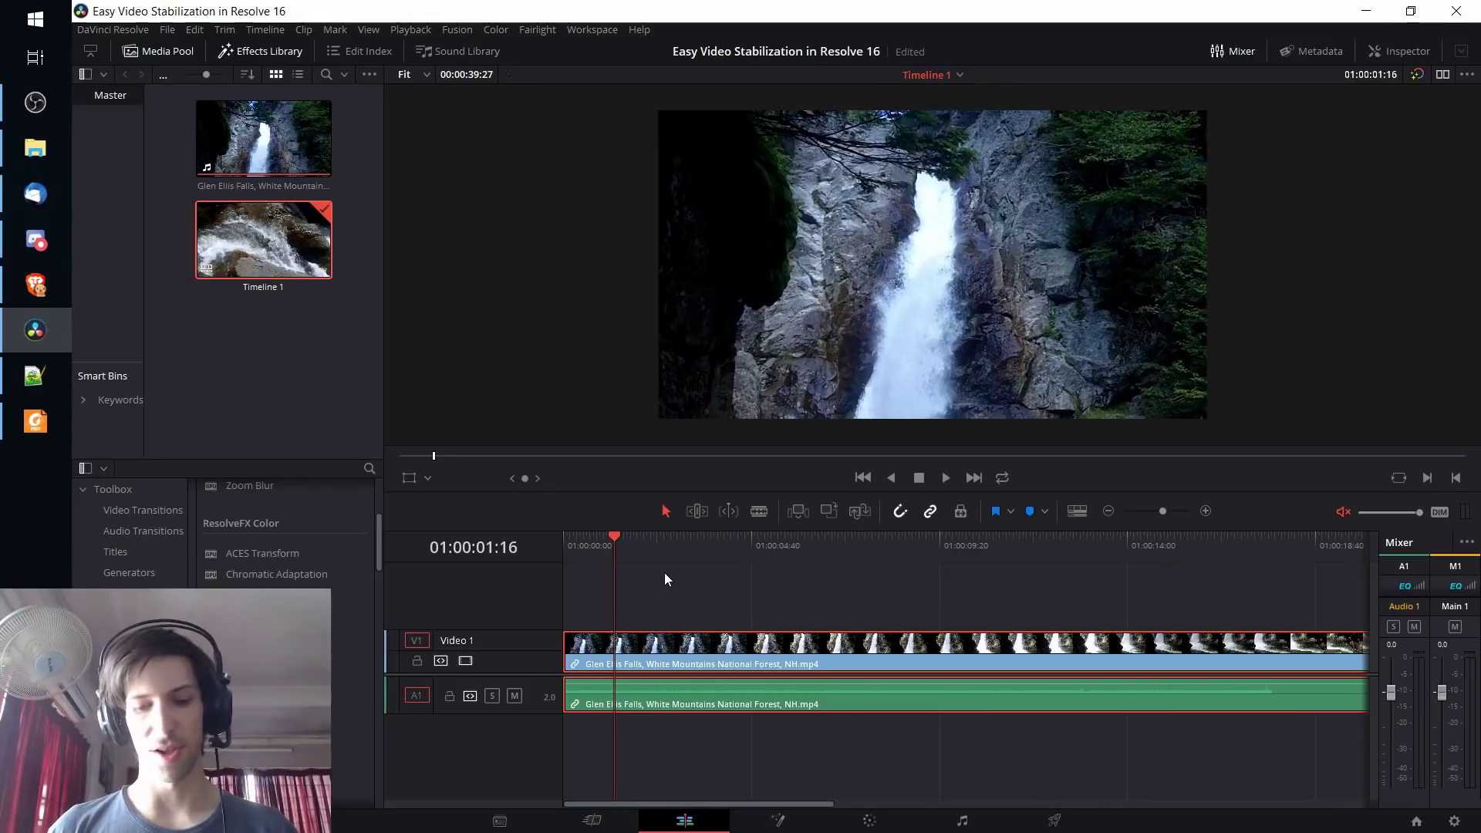
# Play the waterfall clip from around 11 seconds to watch the shake, then stop
pyautogui.press('space')
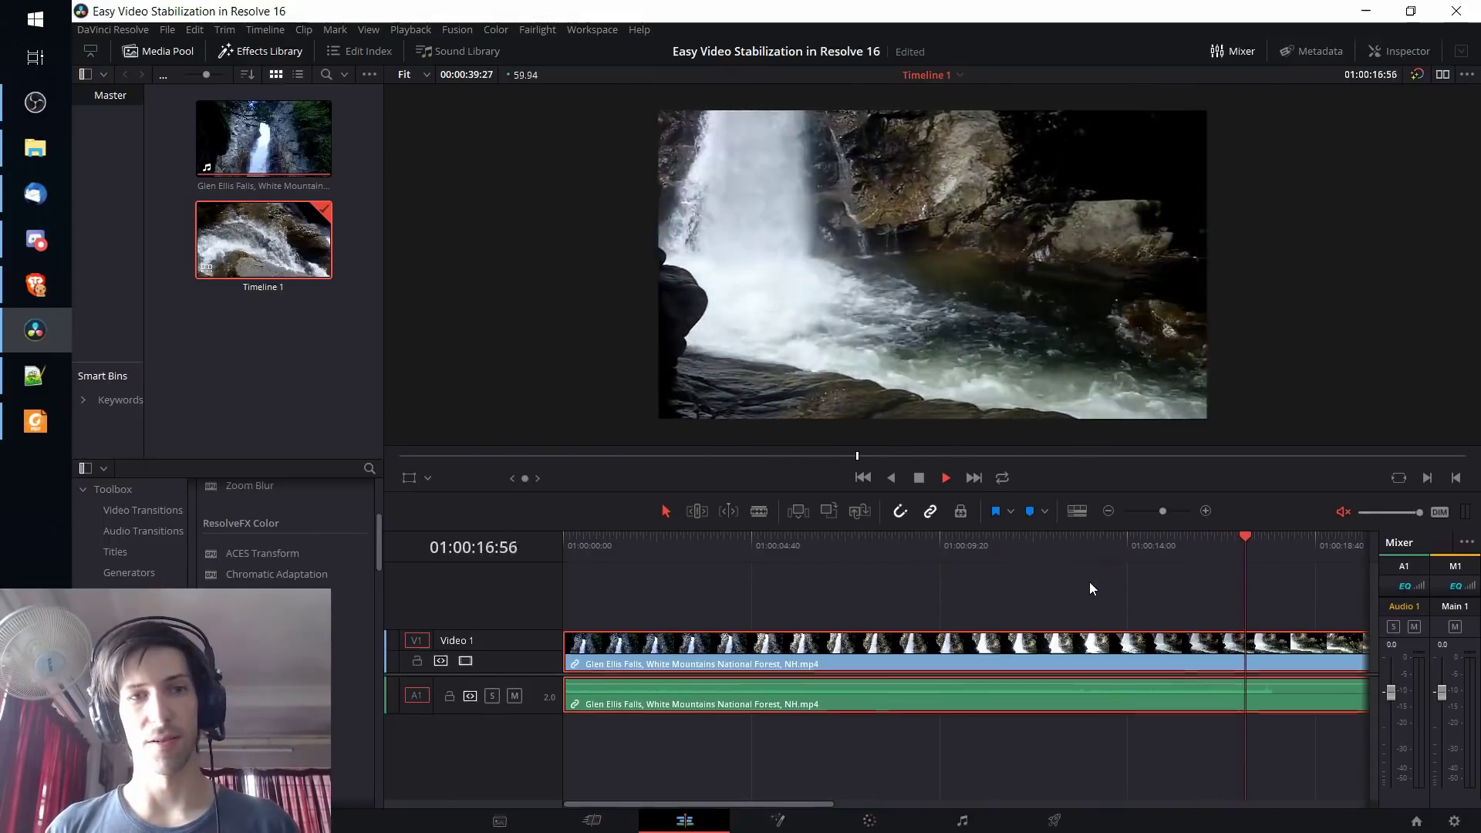
pyautogui.click(1057, 615)
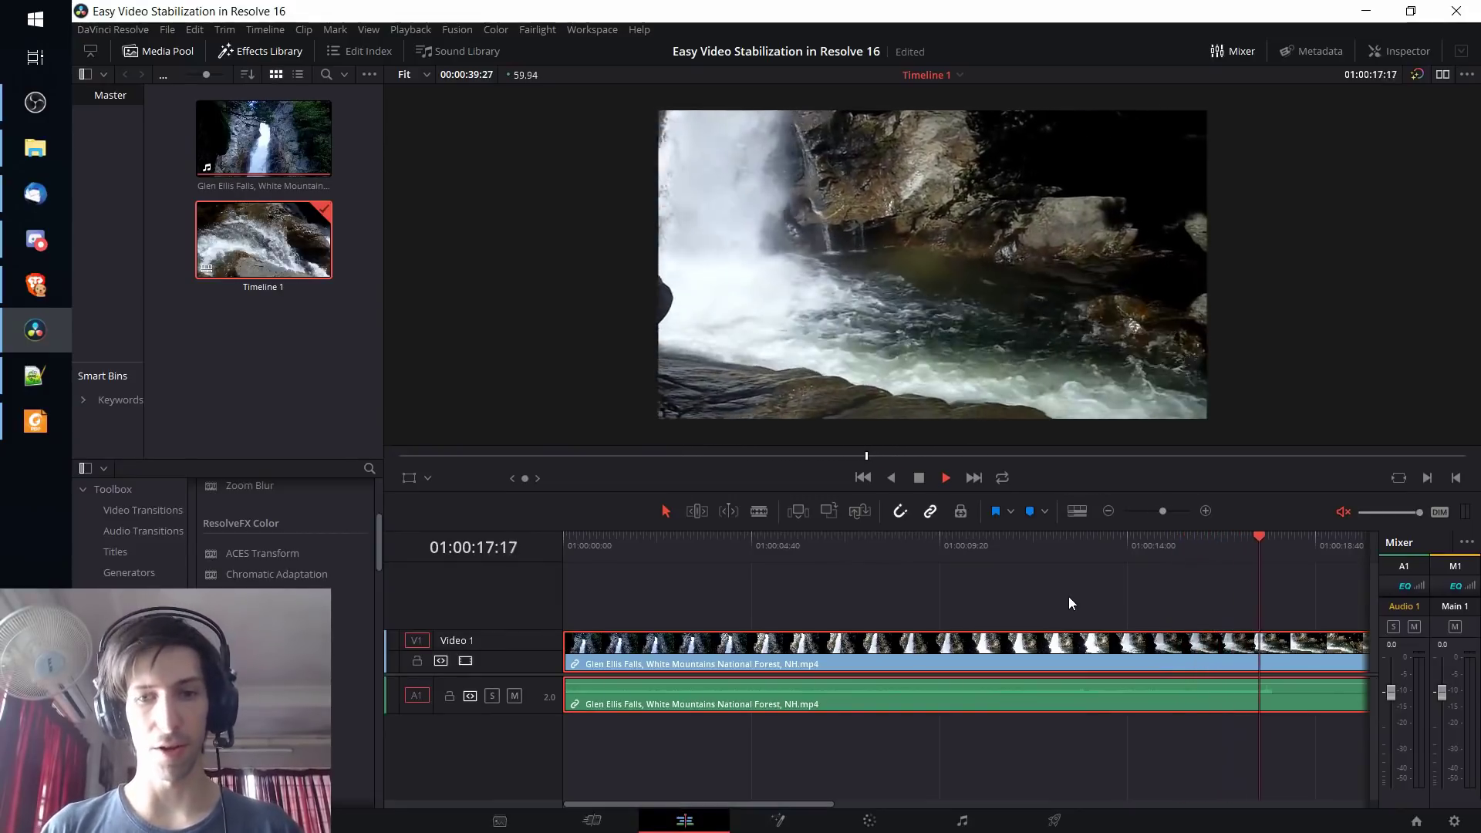
pyautogui.press('space')
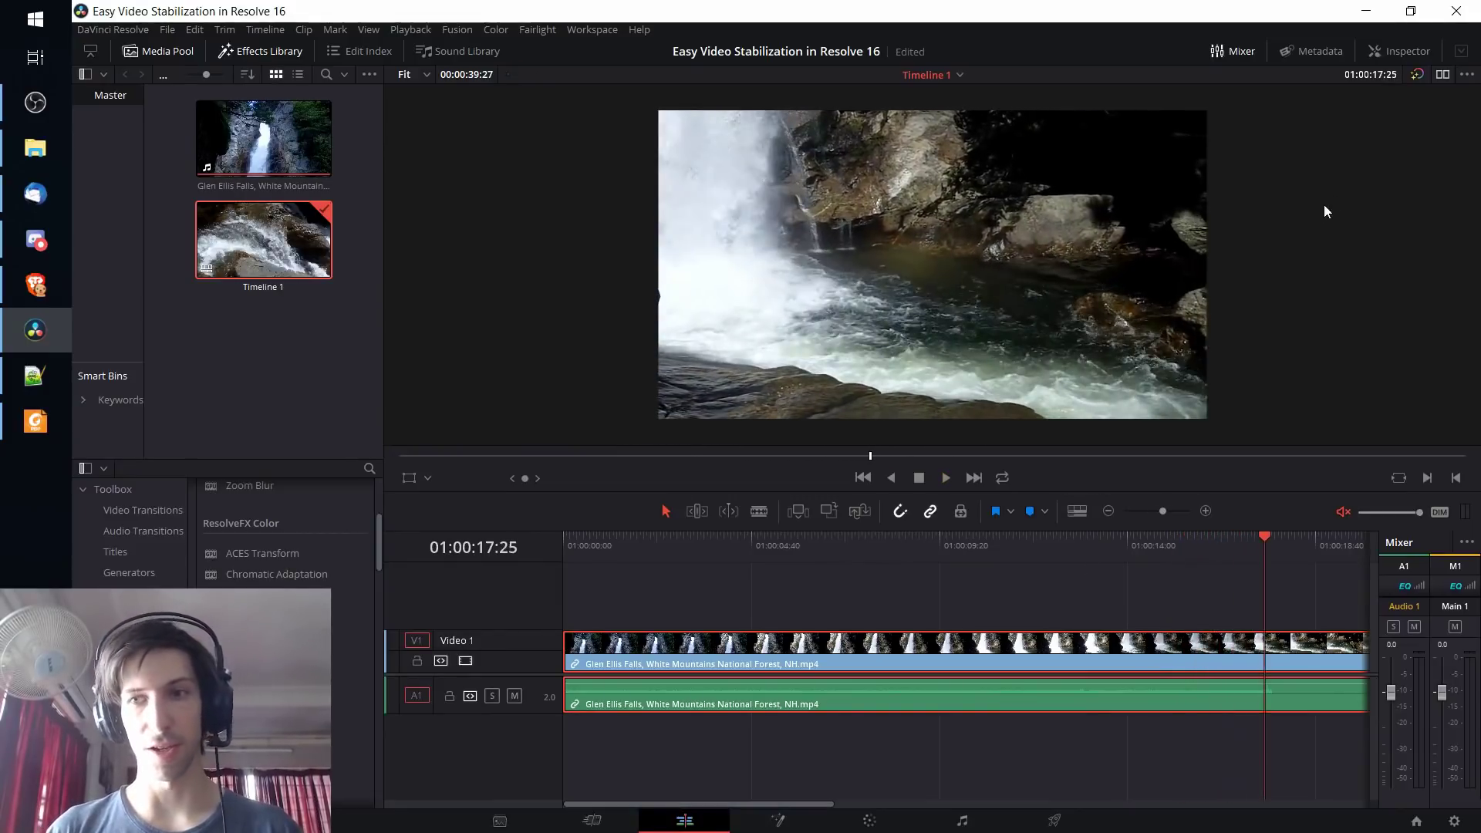
# Show the clip's Inspector properties, visit the Color page and return to the Edit page
pyautogui.click(1406, 51)
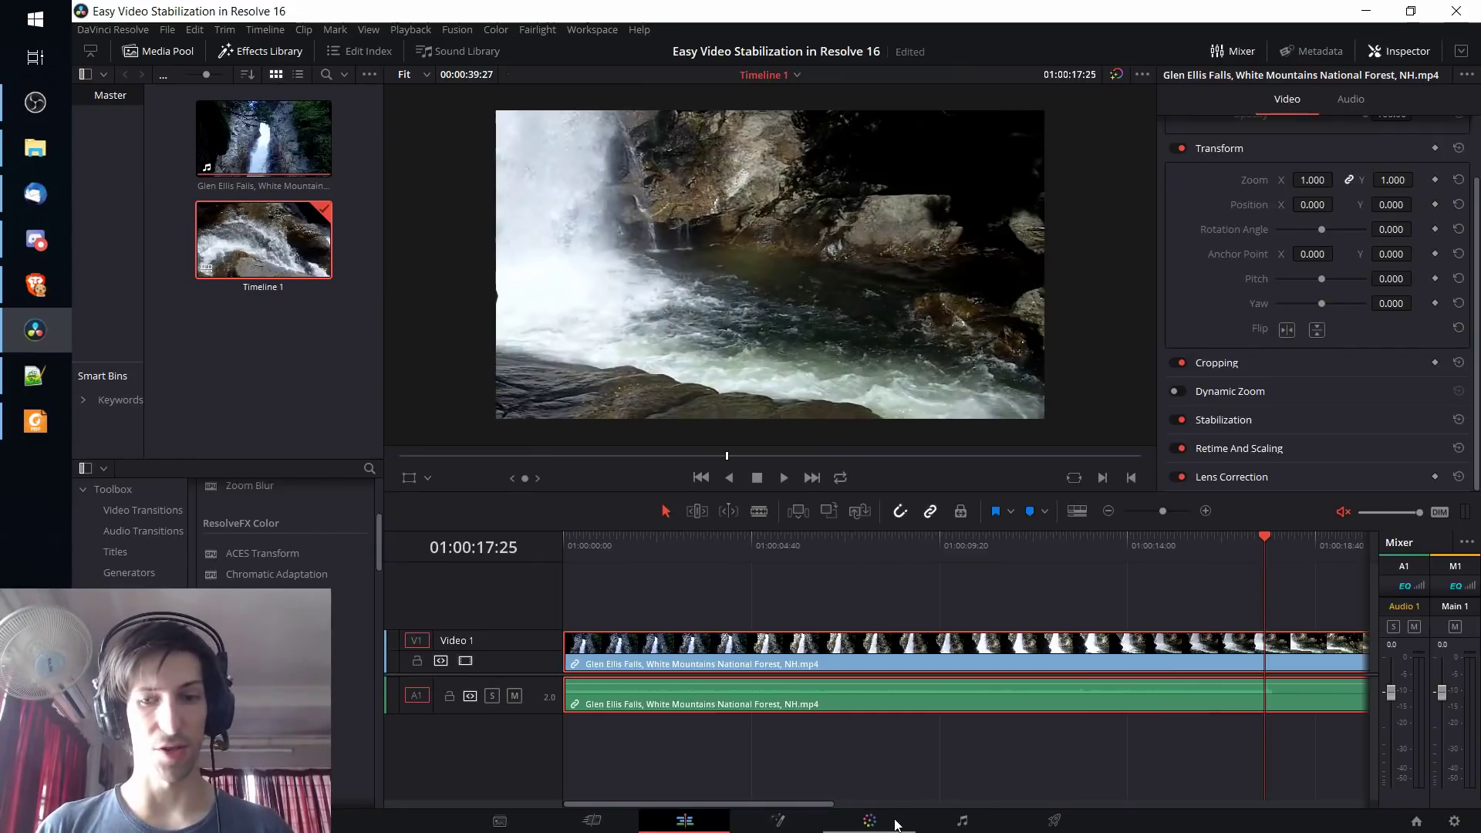
pyautogui.click(869, 821)
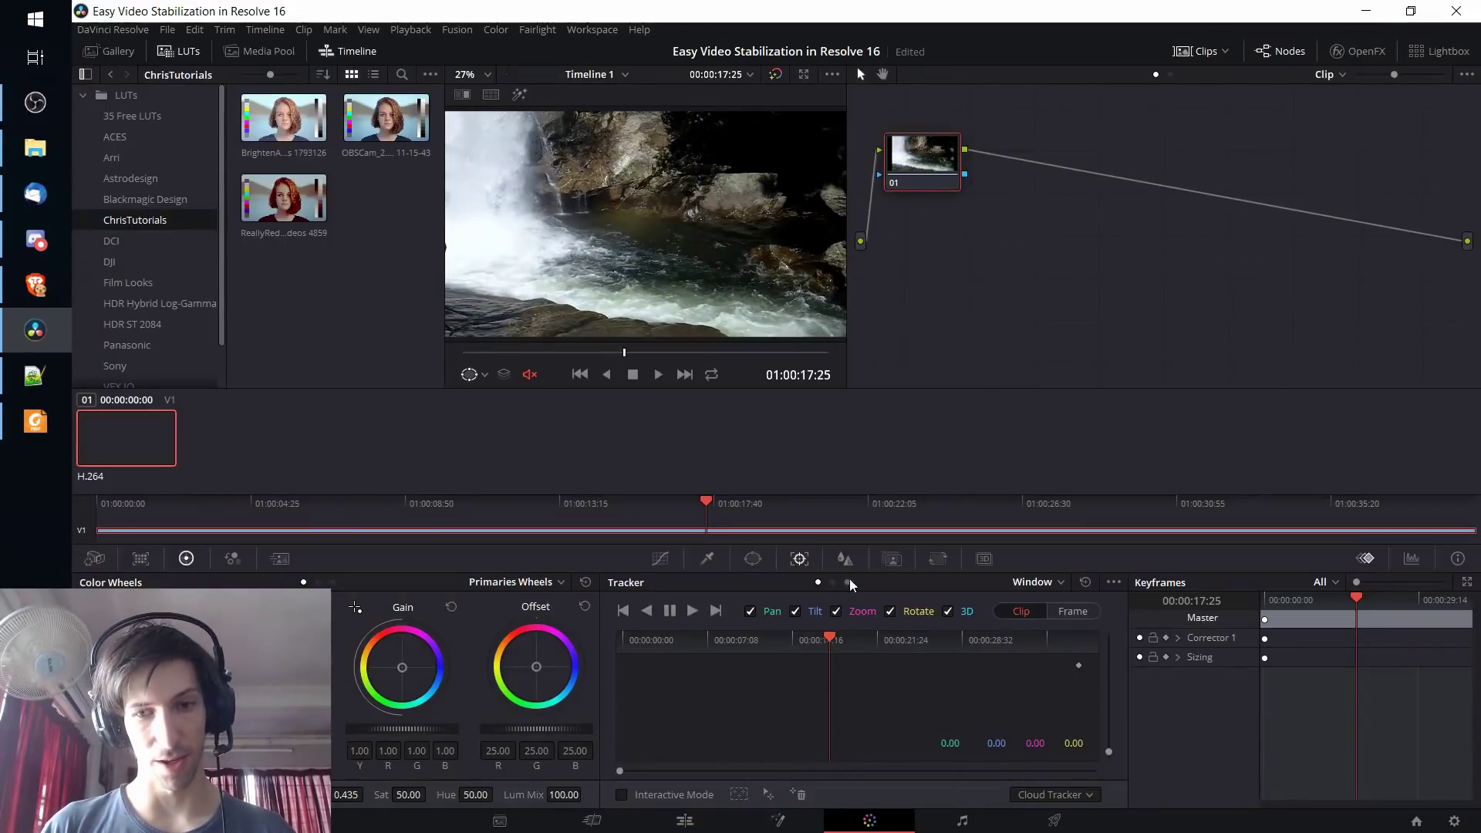
pyautogui.click(684, 821)
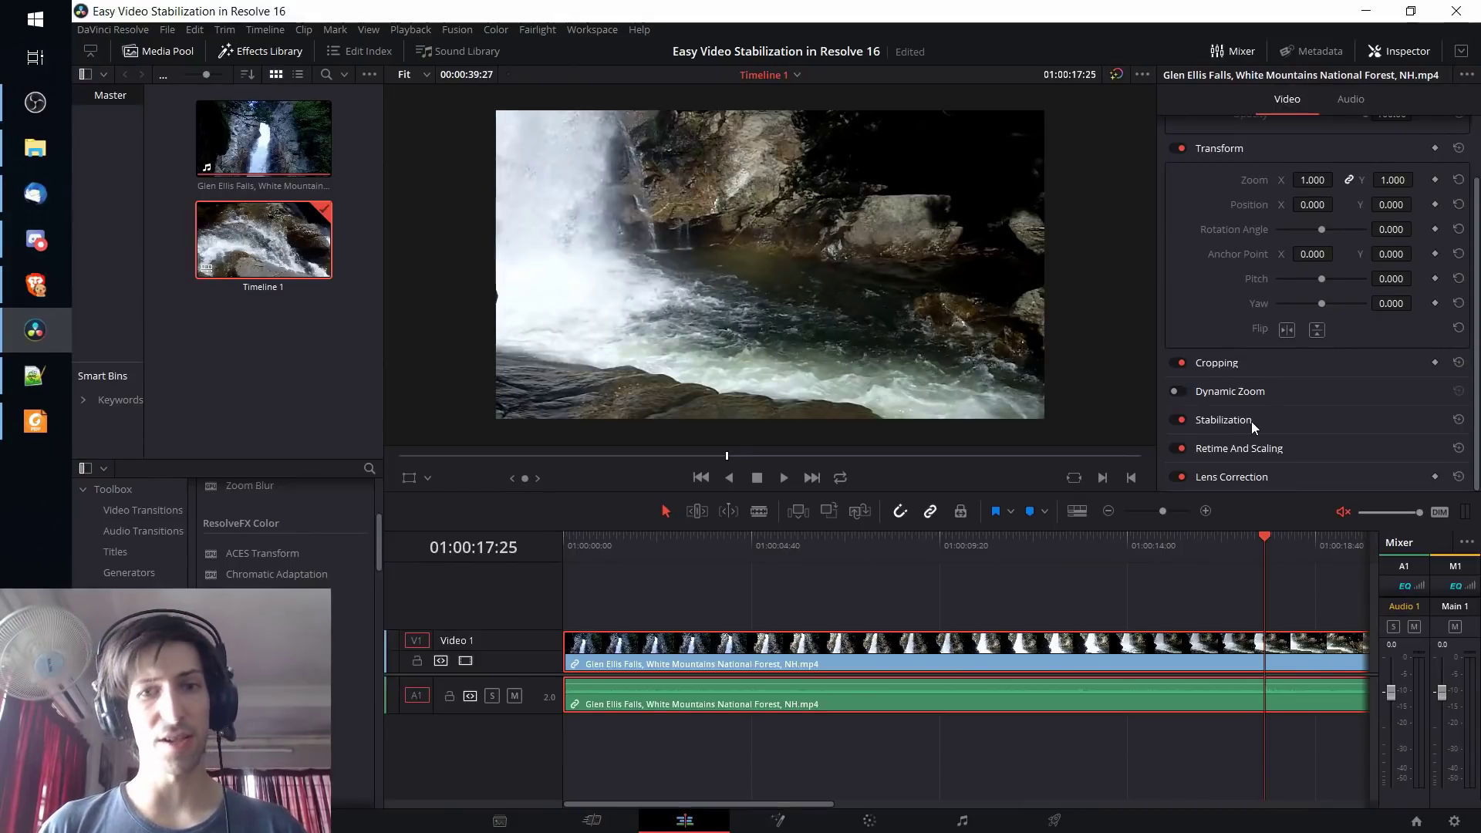
# Play from 3 seconds and expand Stabilization: Perspective, Zoom on, Cropping Ratio 0.5, Smooth 0.25, Strength 1.0
pyautogui.click(684, 548)
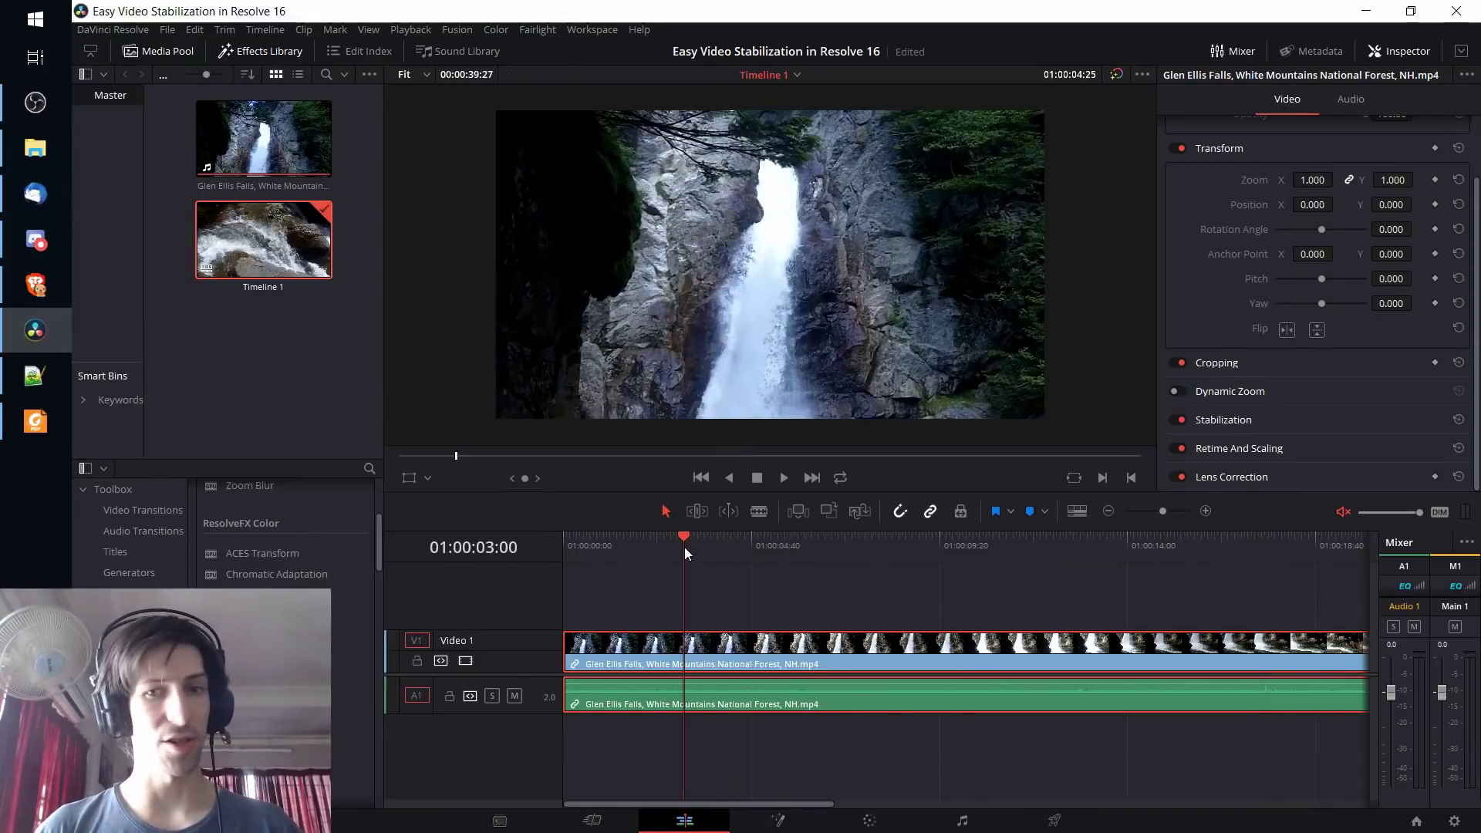
pyautogui.press('space')
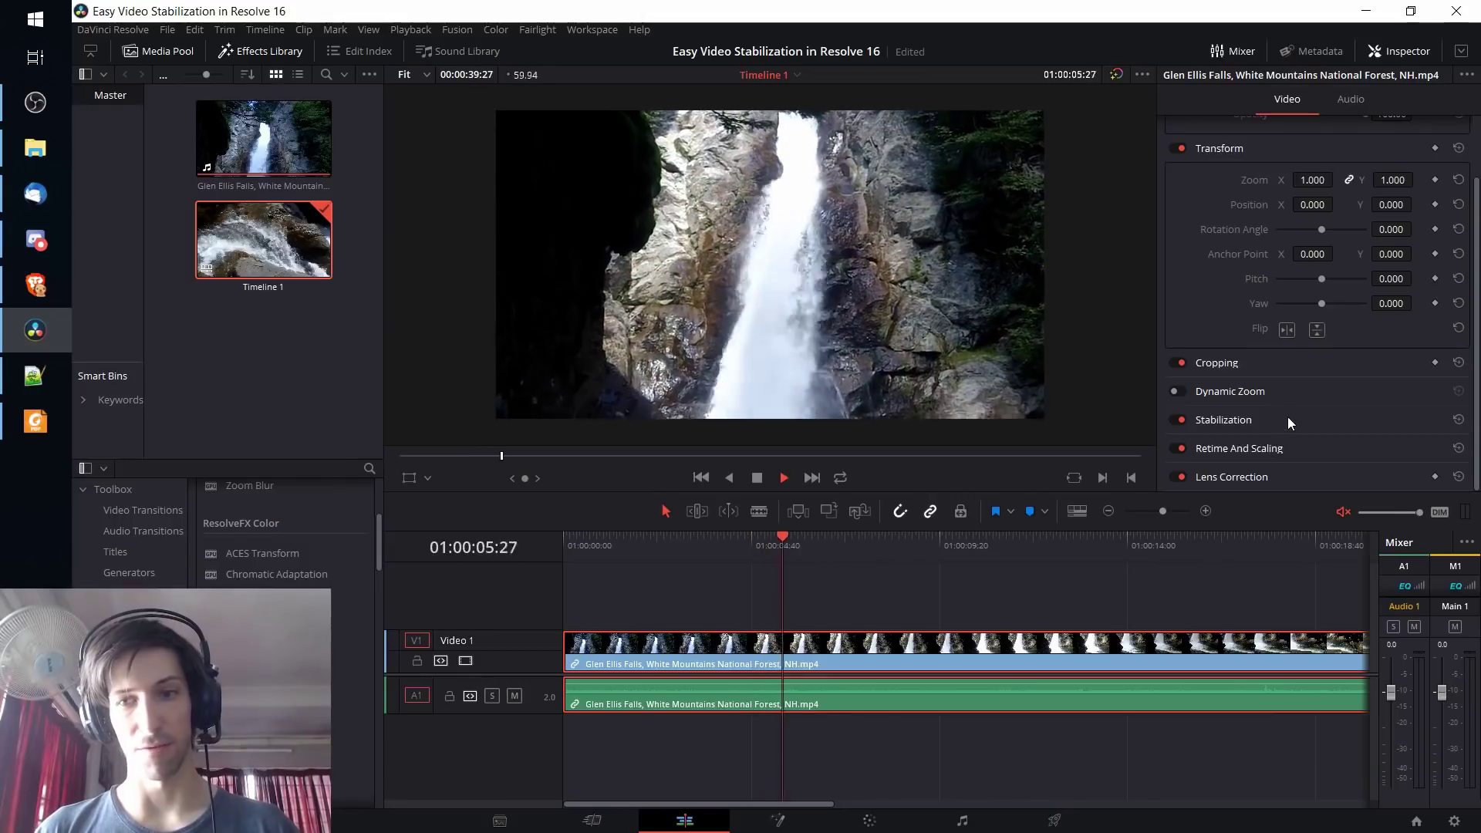
pyautogui.click(1244, 423)
pyautogui.scroll(-4, 1235, 347)
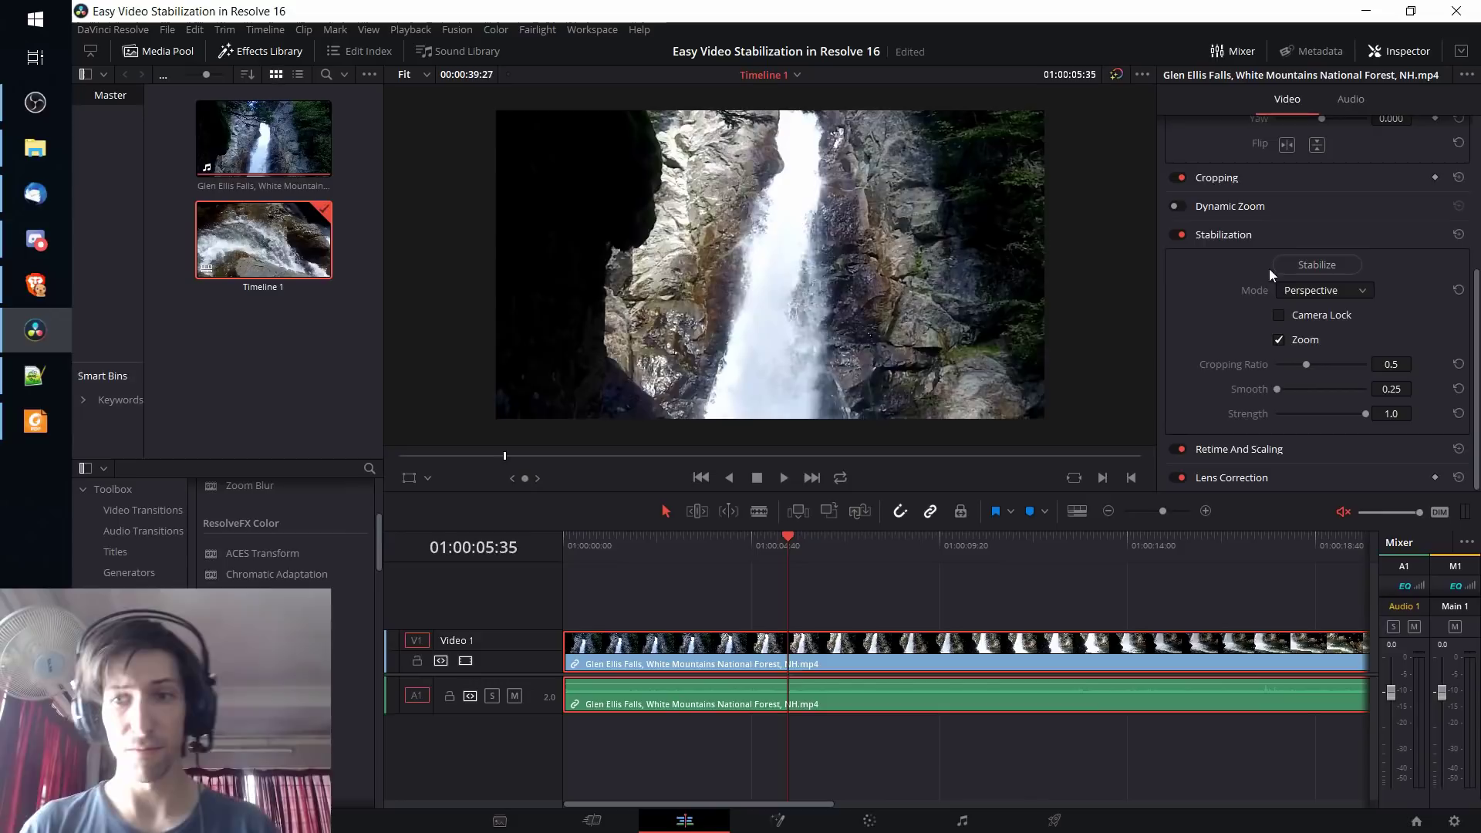
pyautogui.hotkey('shift', 'Left')
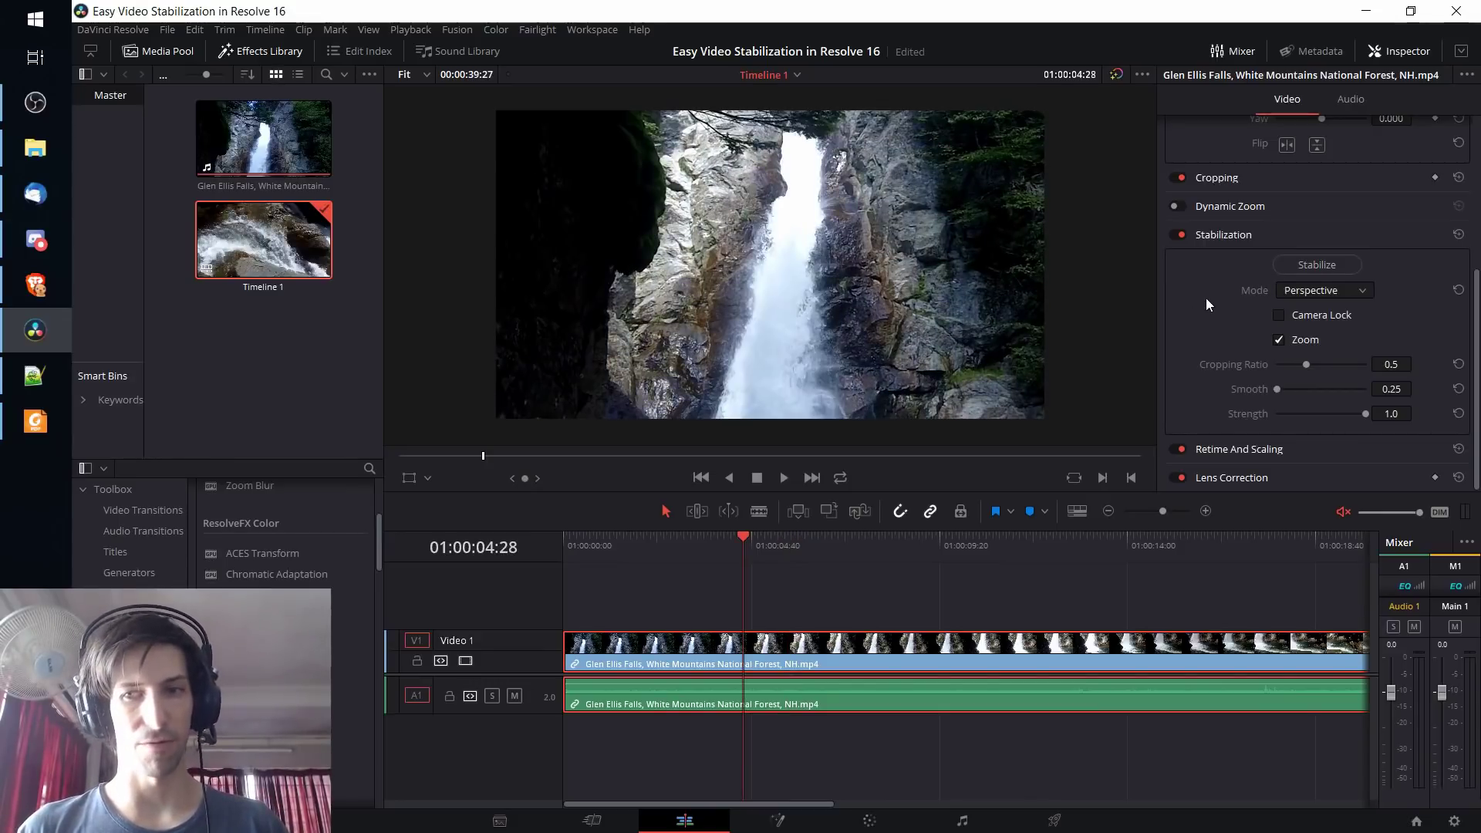
pyautogui.click(1294, 293)
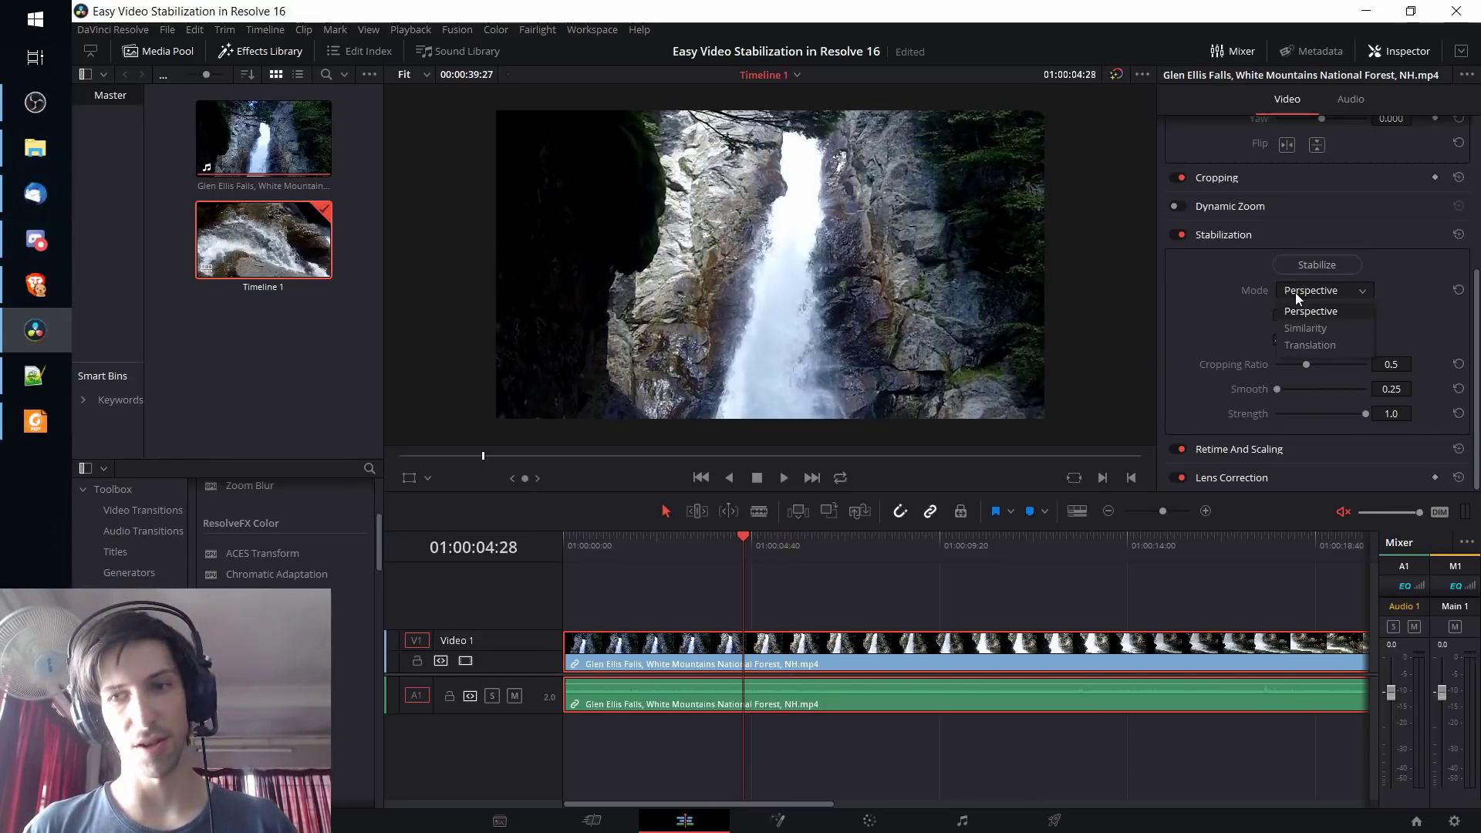
pyautogui.click(1345, 332)
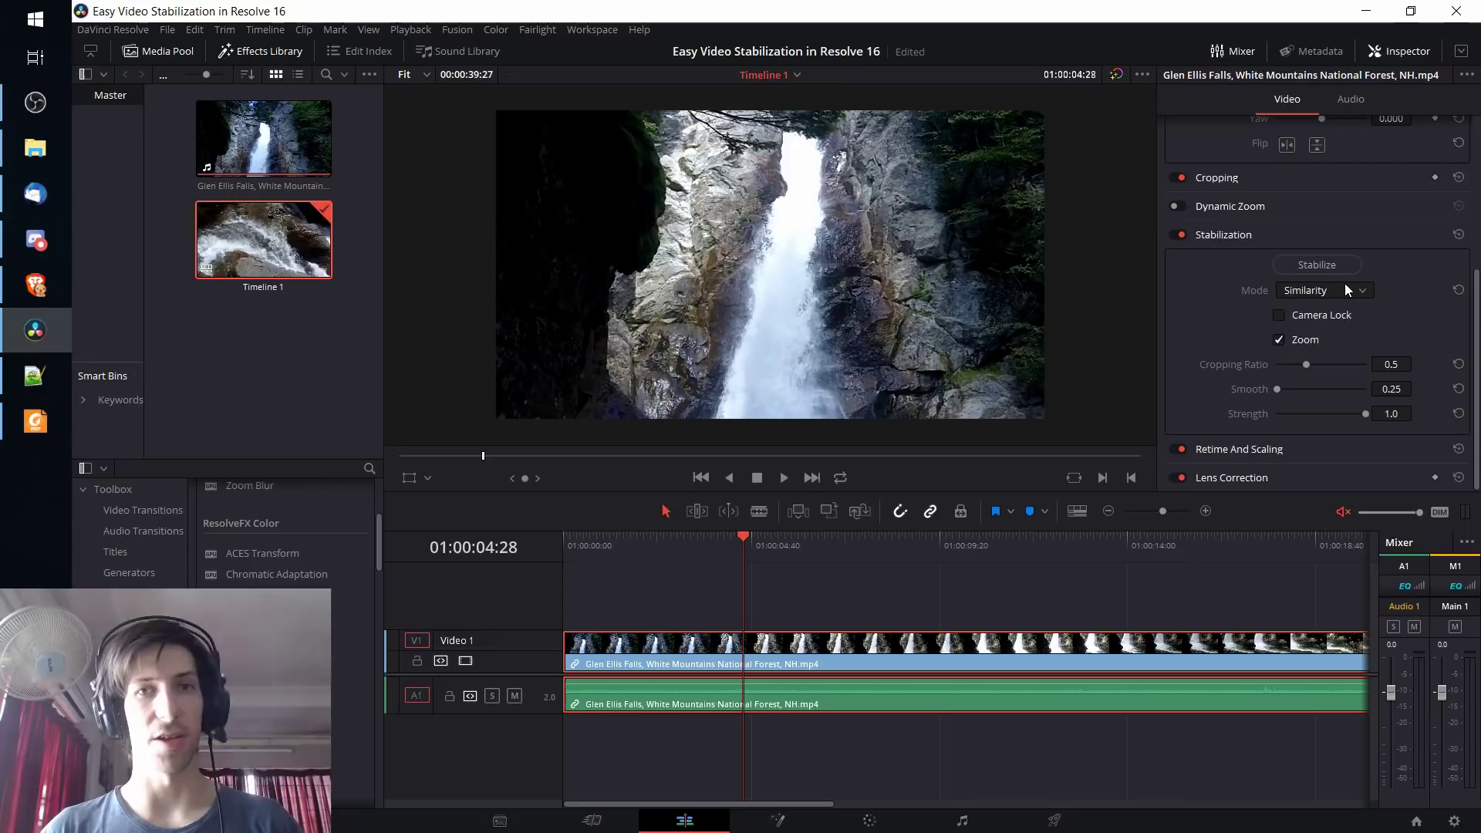
pyautogui.click(1345, 284)
pyautogui.click(1341, 338)
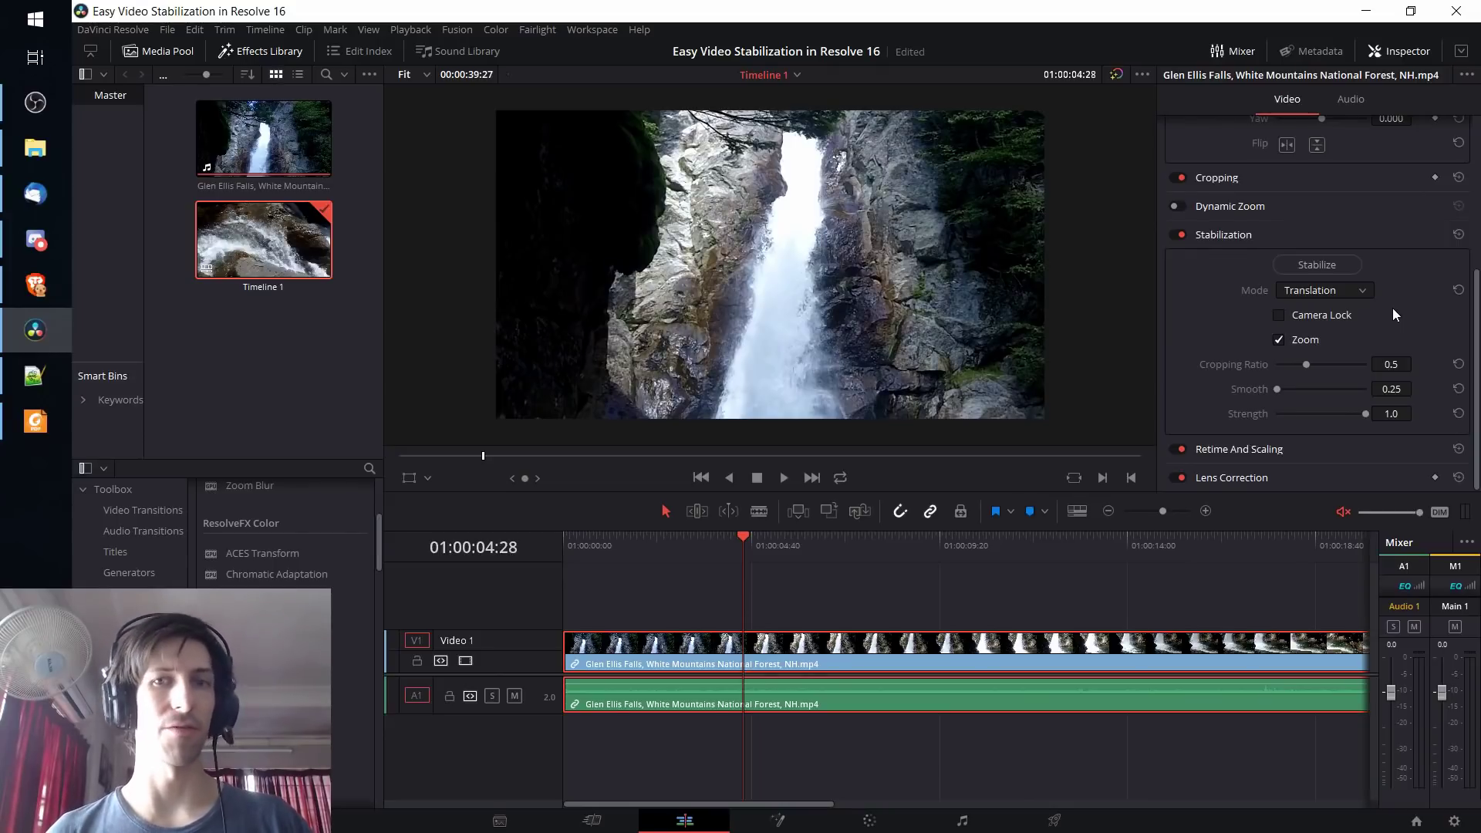
pyautogui.click(1364, 291)
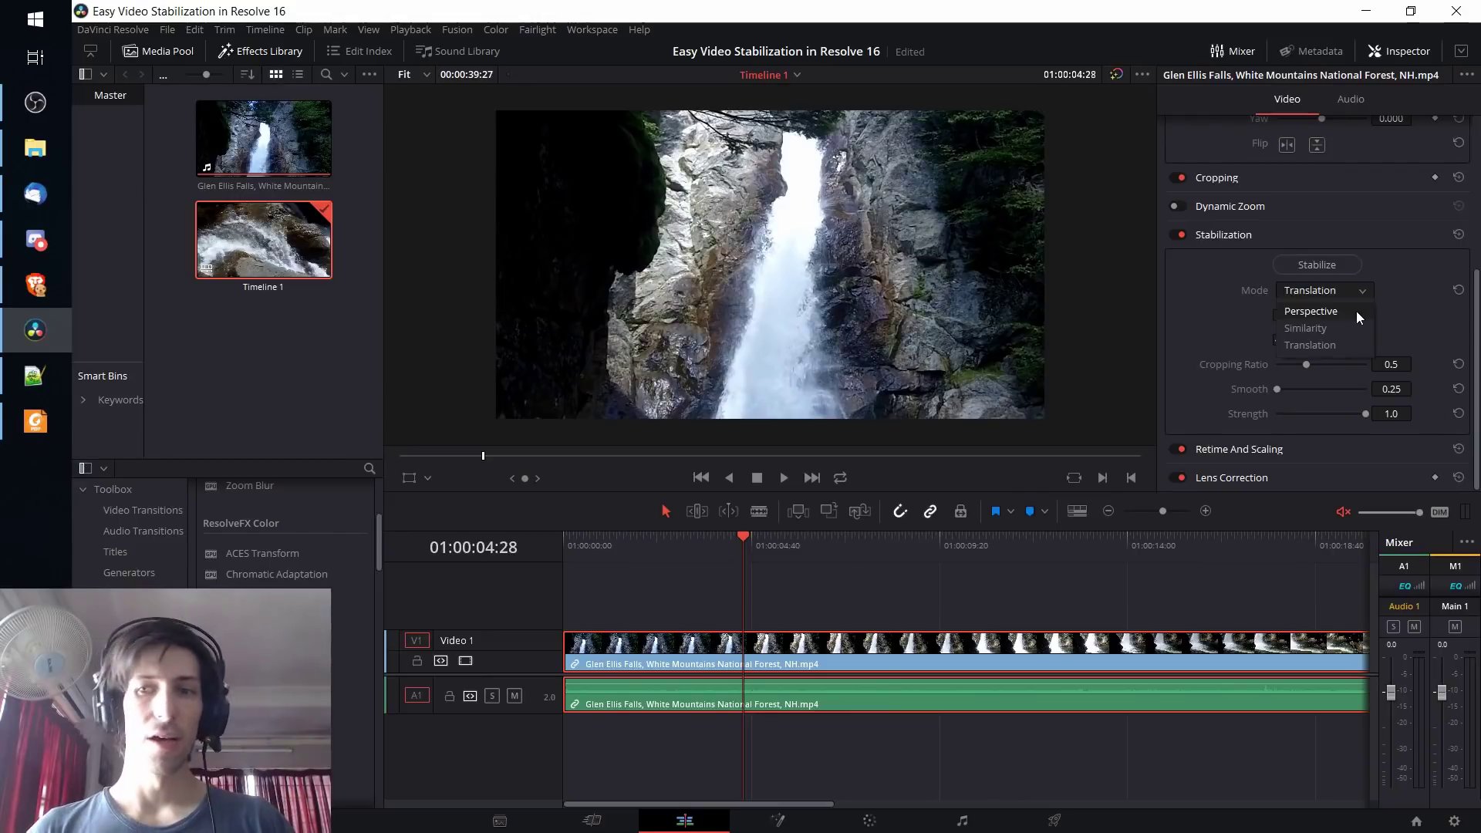
pyautogui.click(1356, 312)
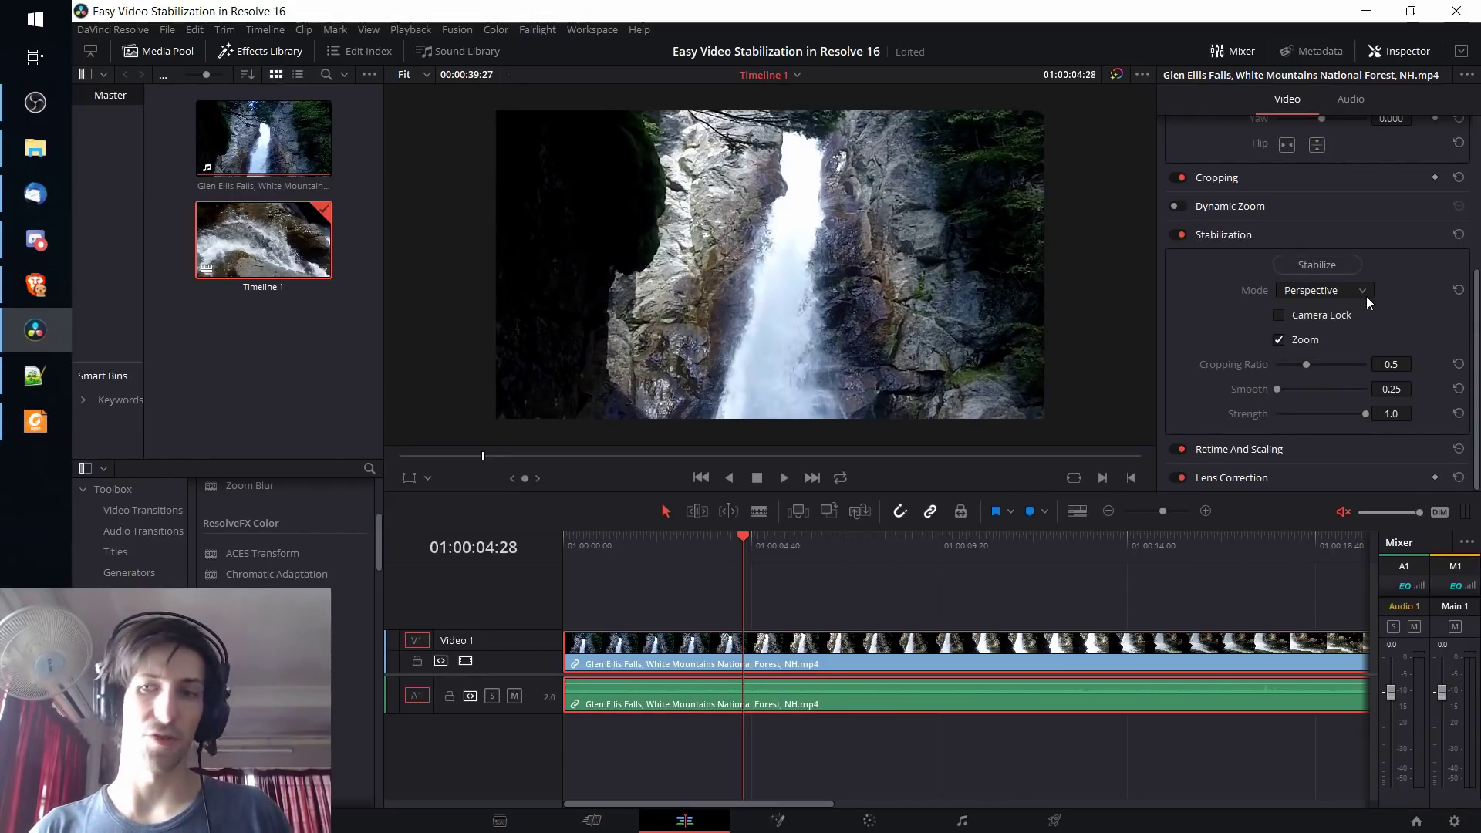
pyautogui.click(1354, 293)
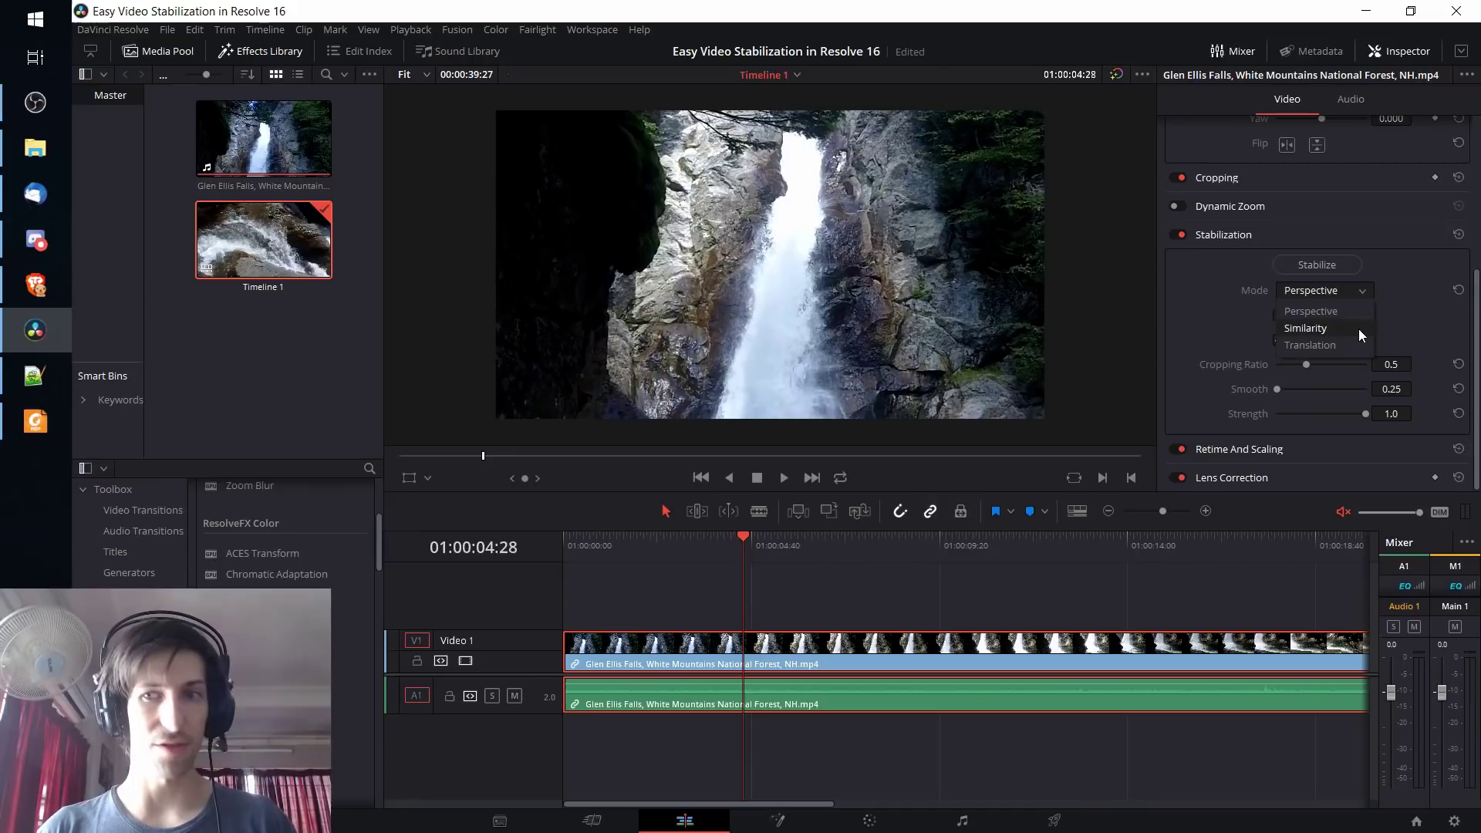
pyautogui.click(1359, 329)
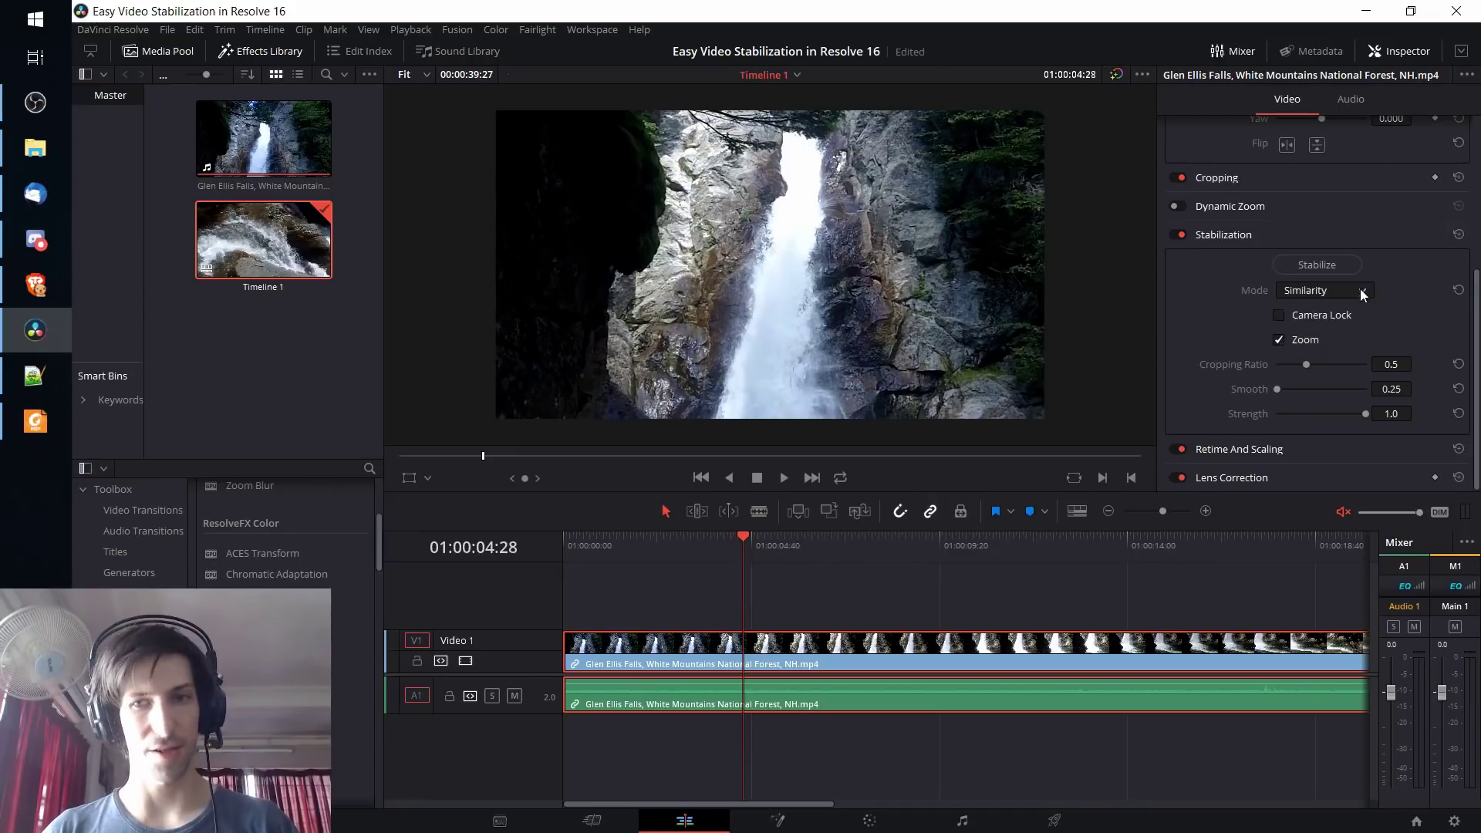
pyautogui.click(1358, 292)
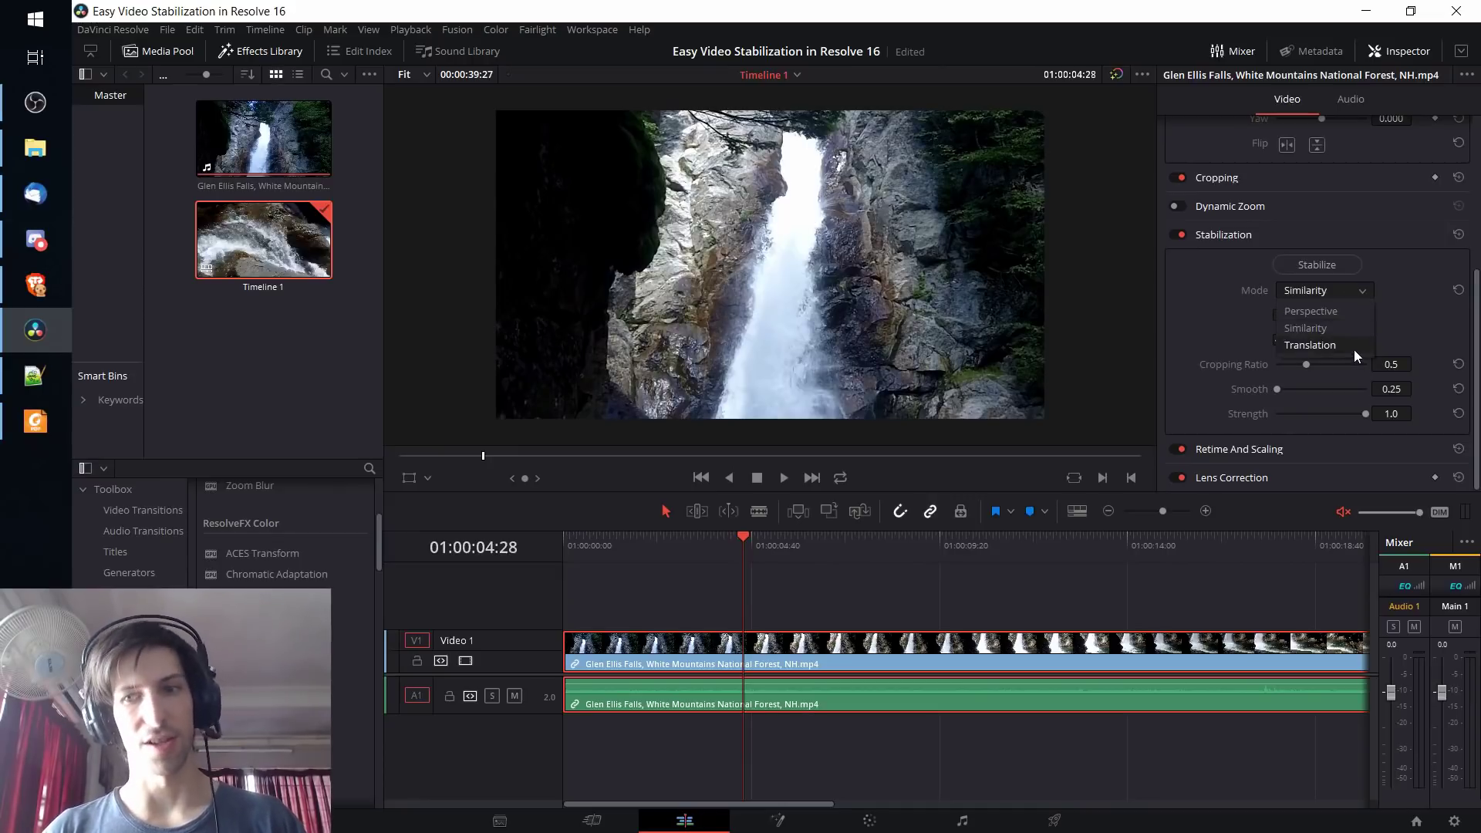
pyautogui.click(1238, 351)
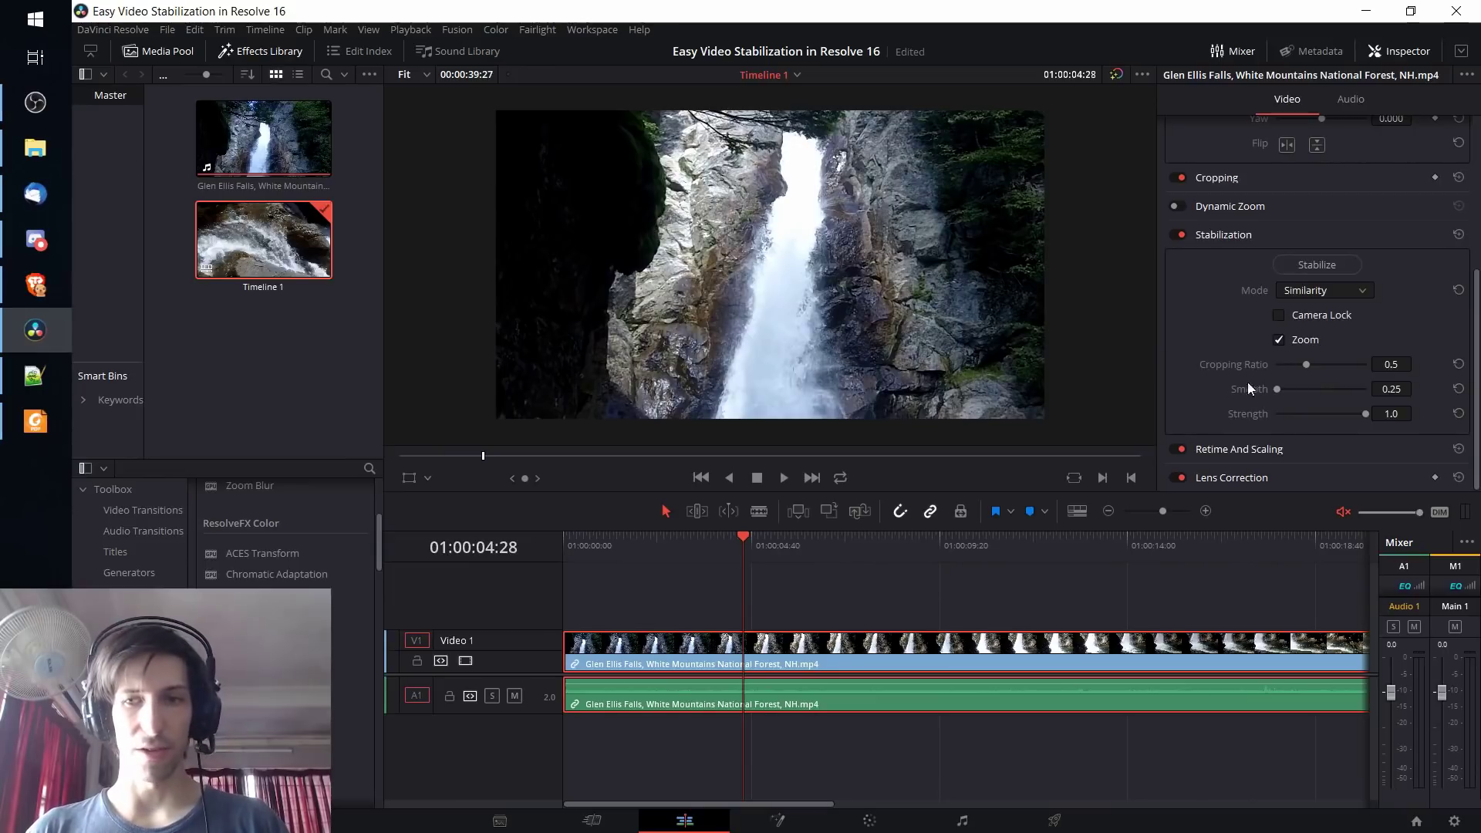
pyautogui.click(1280, 312)
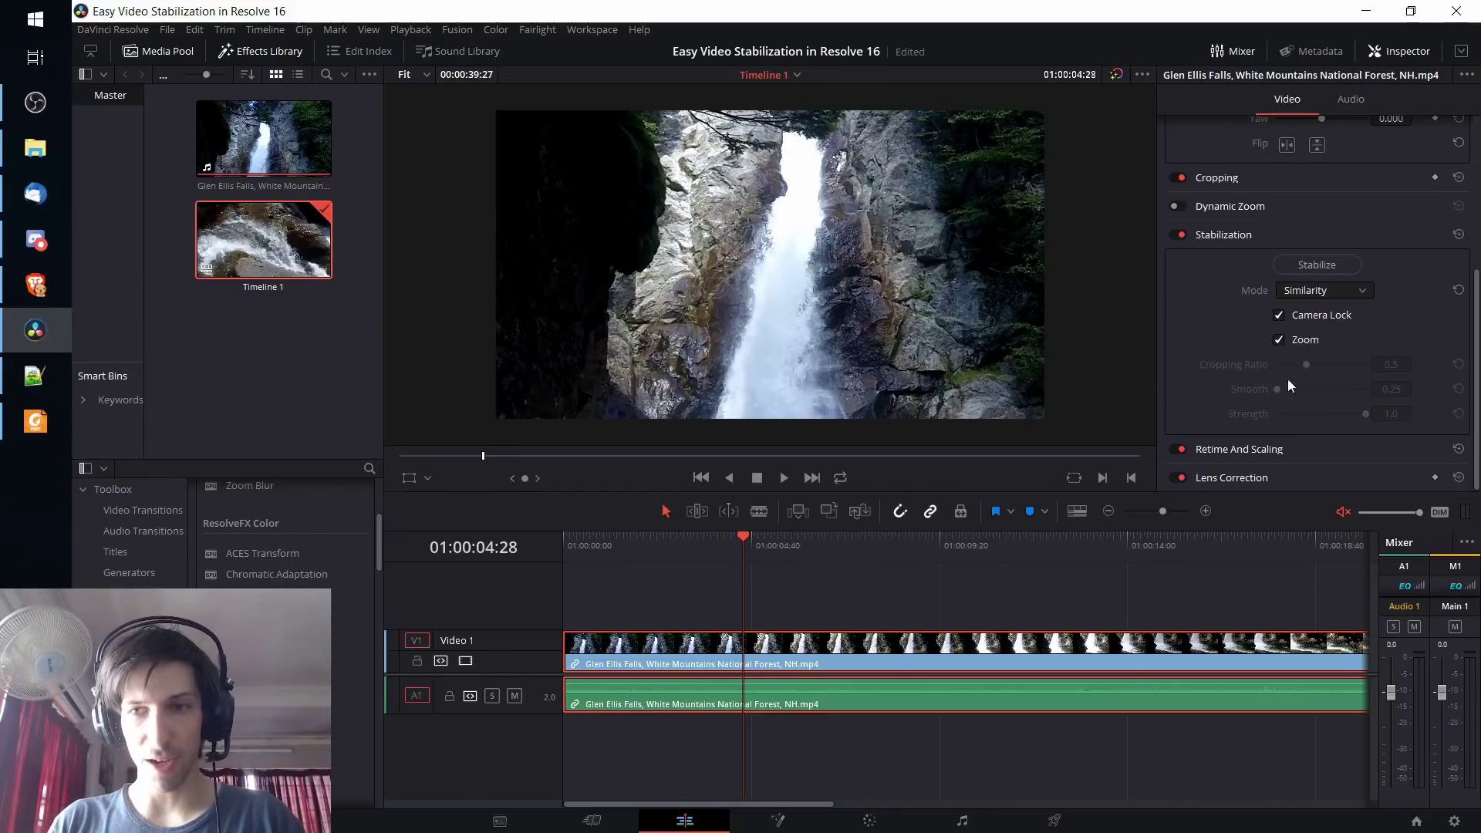
pyautogui.click(1279, 317)
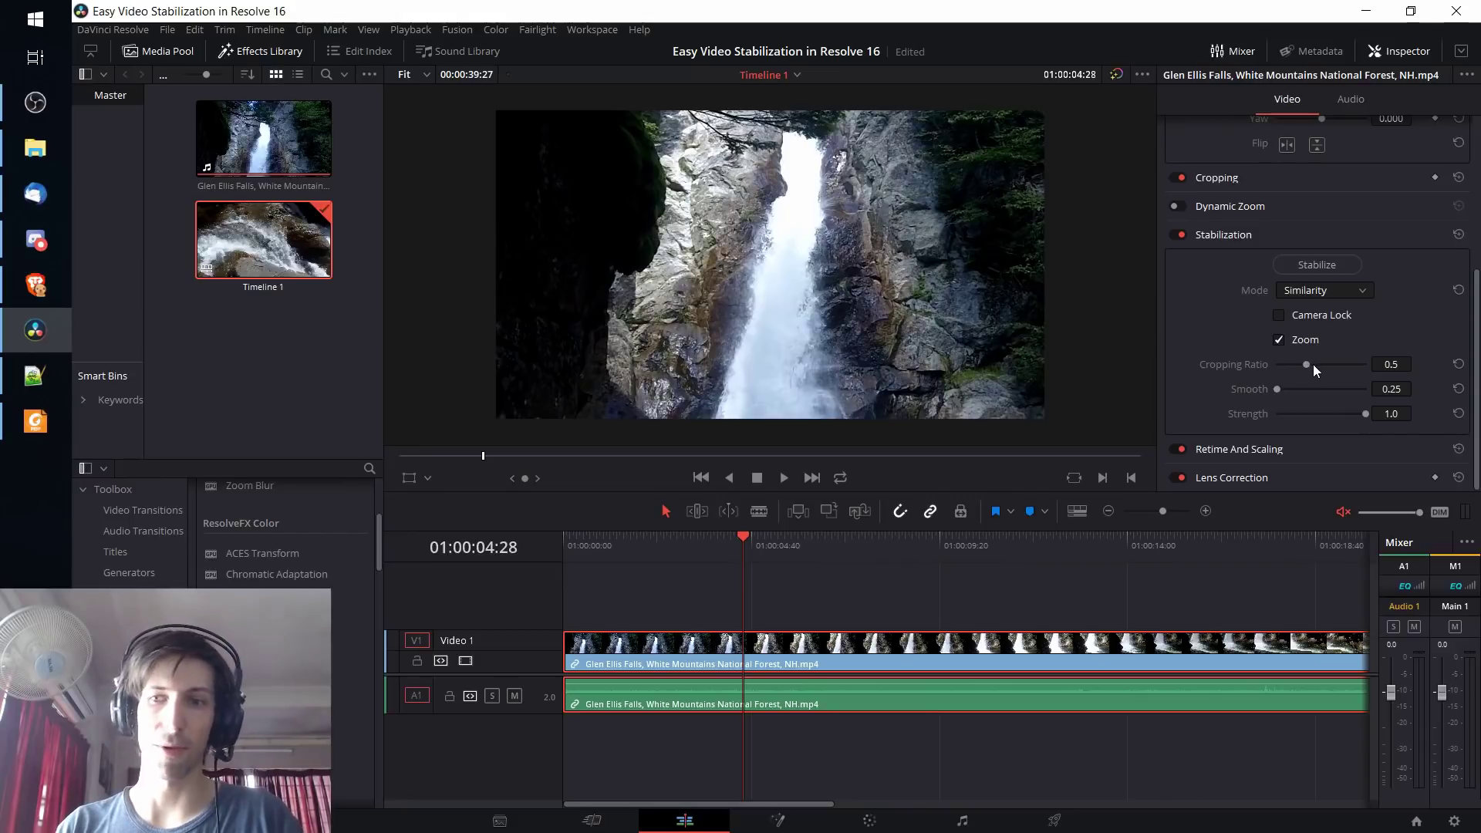
# Move the Cropping Ratio up to 1.000, settle it at 0.250, and return the playhead to the start
pyautogui.moveTo(1307, 364); pyautogui.dragTo(1389, 368)
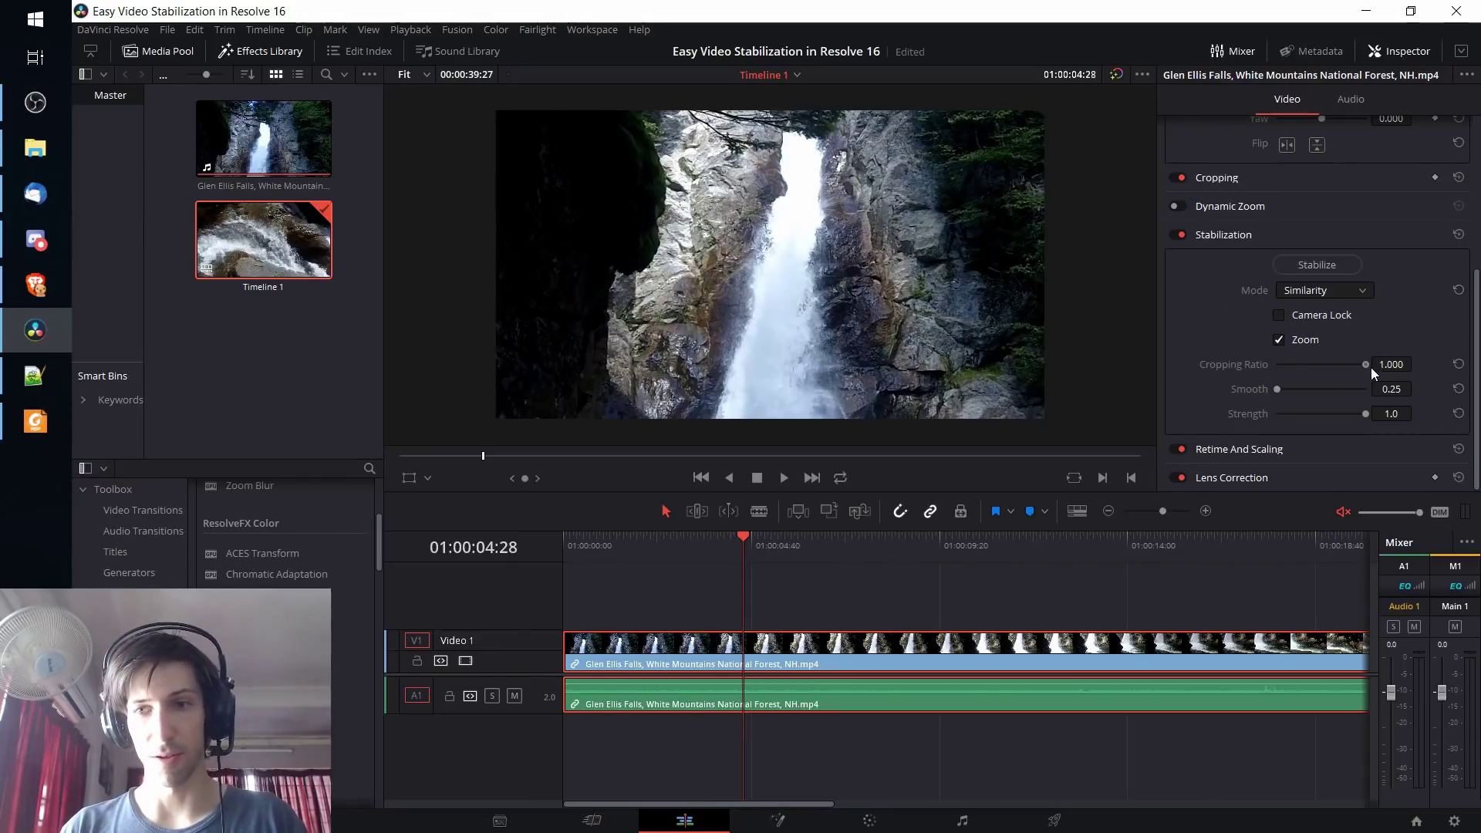
pyautogui.moveTo(1372, 367); pyautogui.dragTo(1295, 370)
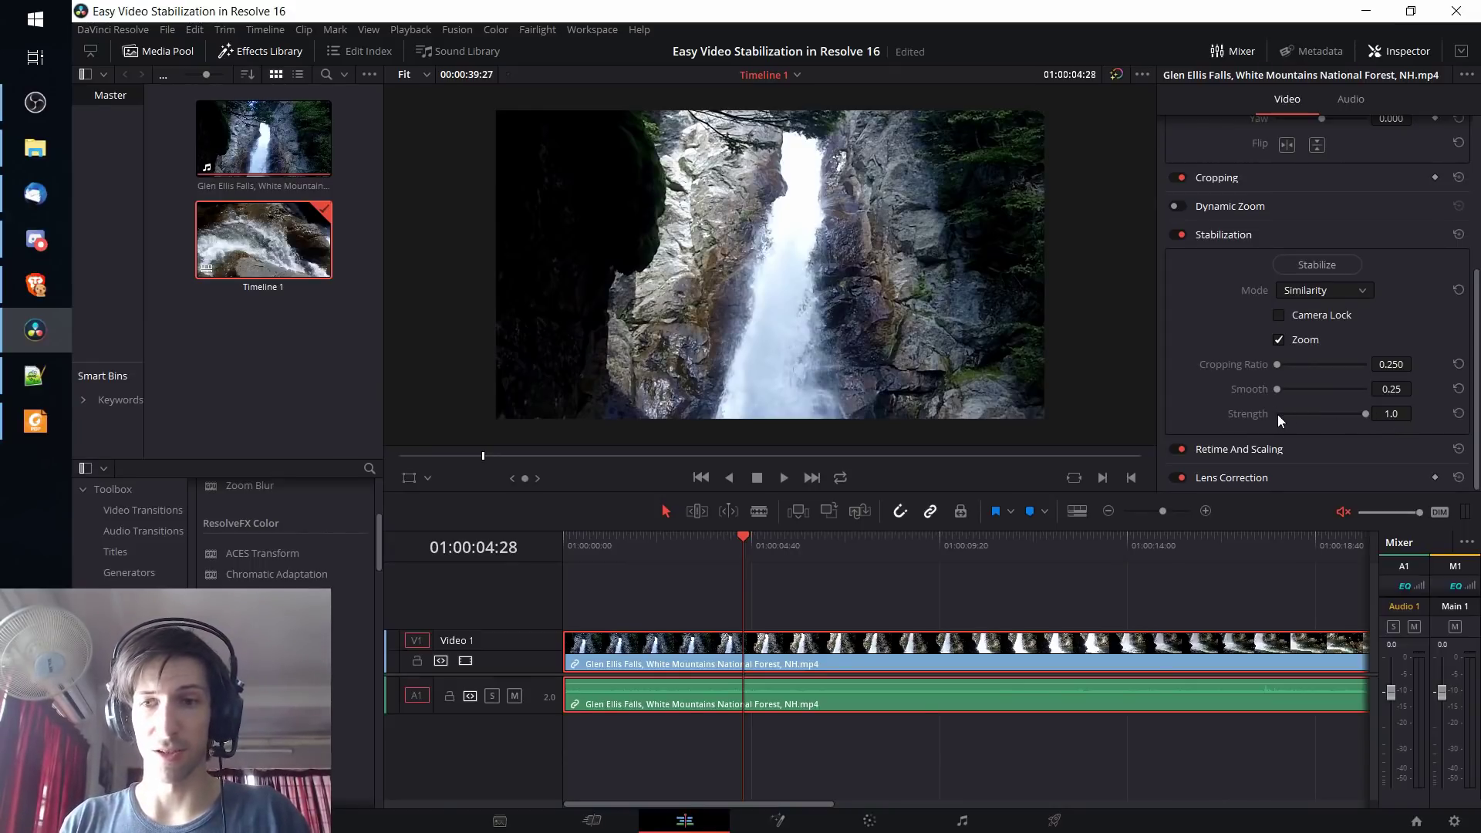
pyautogui.press('Home')
pyautogui.click(1279, 340)
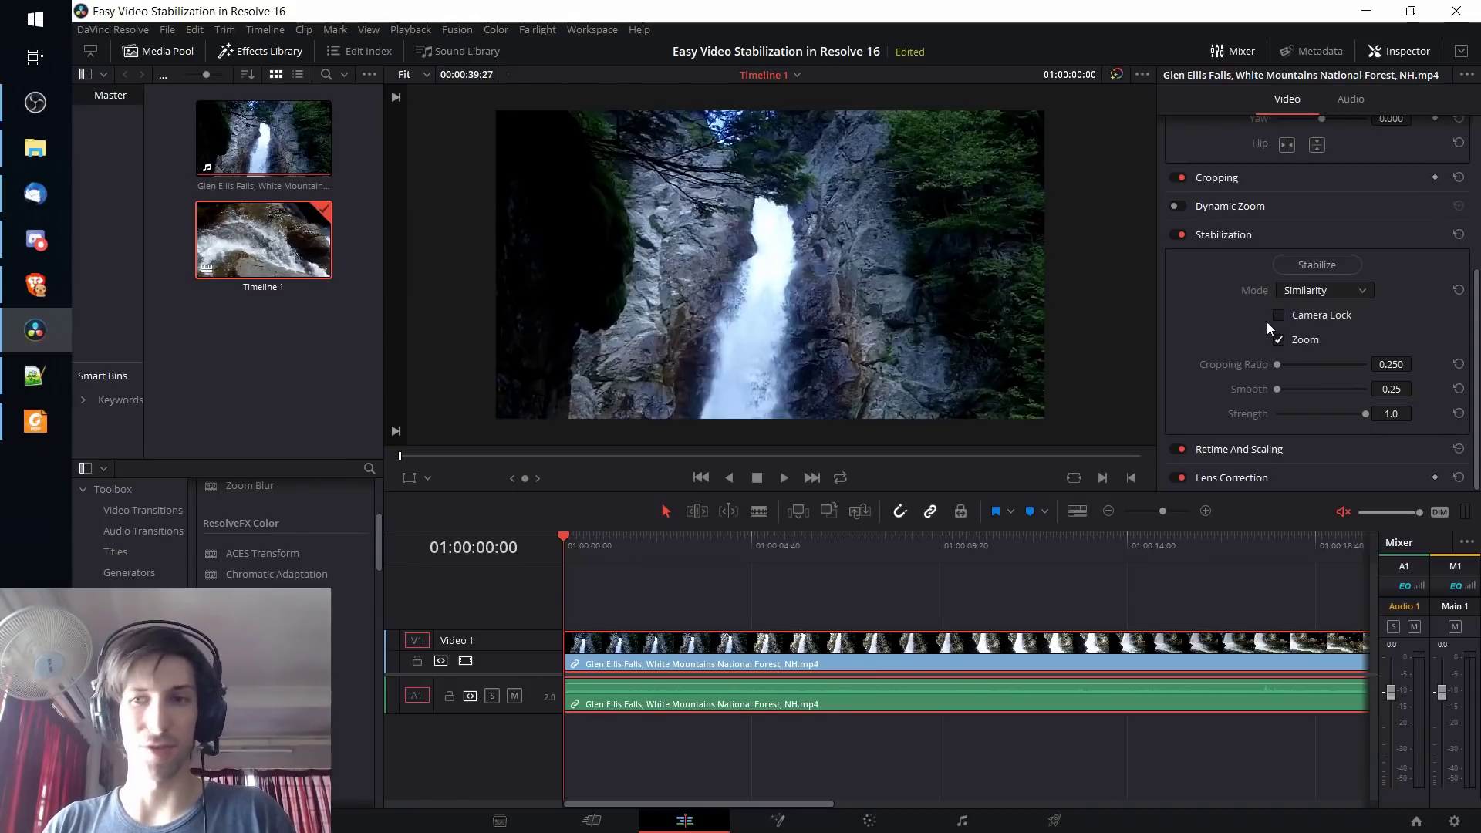
# Choose Perspective as the Stabilization Mode and run Stabilize to analyze the waterfall clip
pyautogui.click(1324, 289)
pyautogui.click(1327, 313)
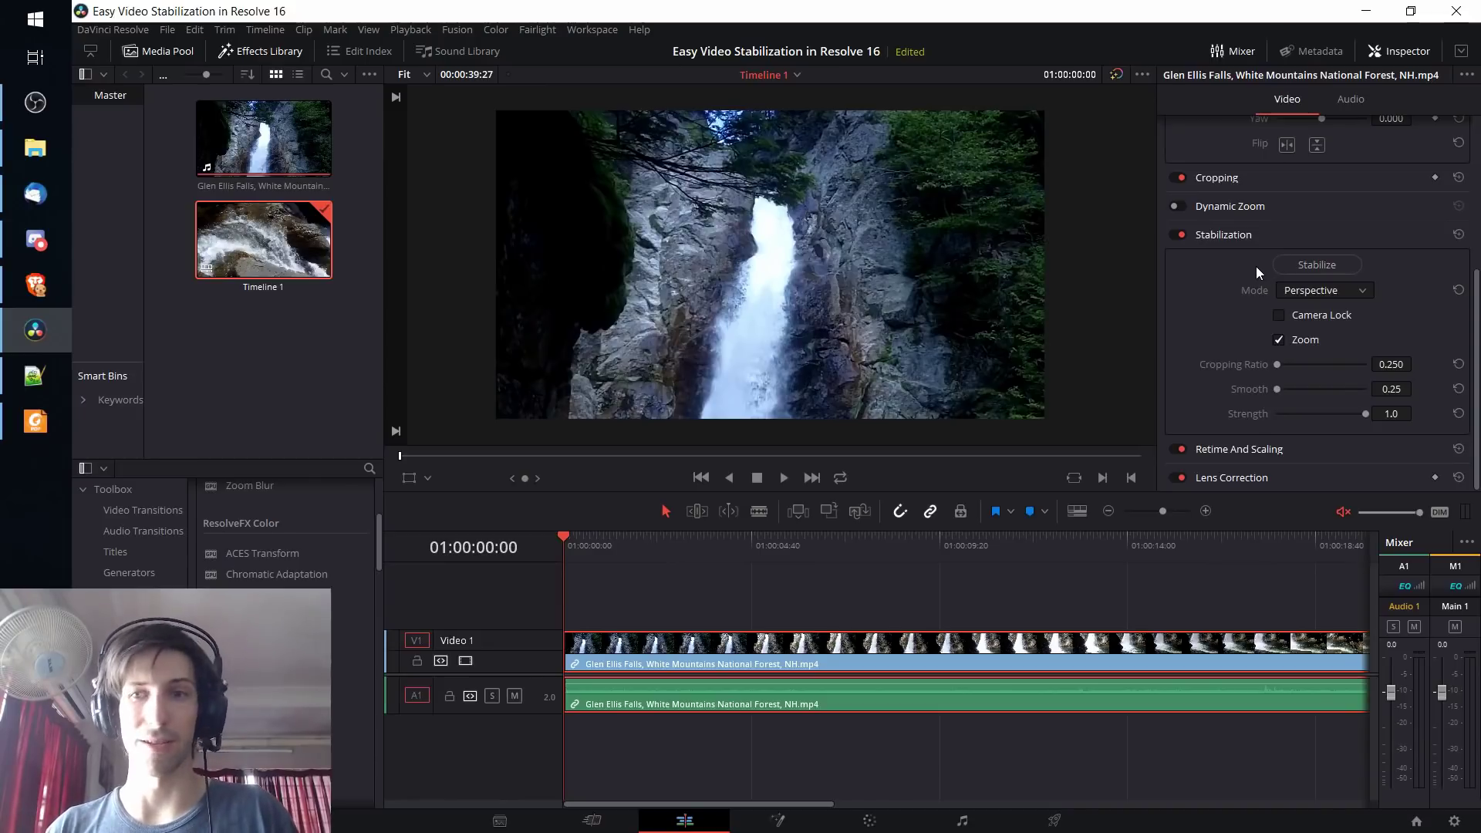
pyautogui.click(1287, 290)
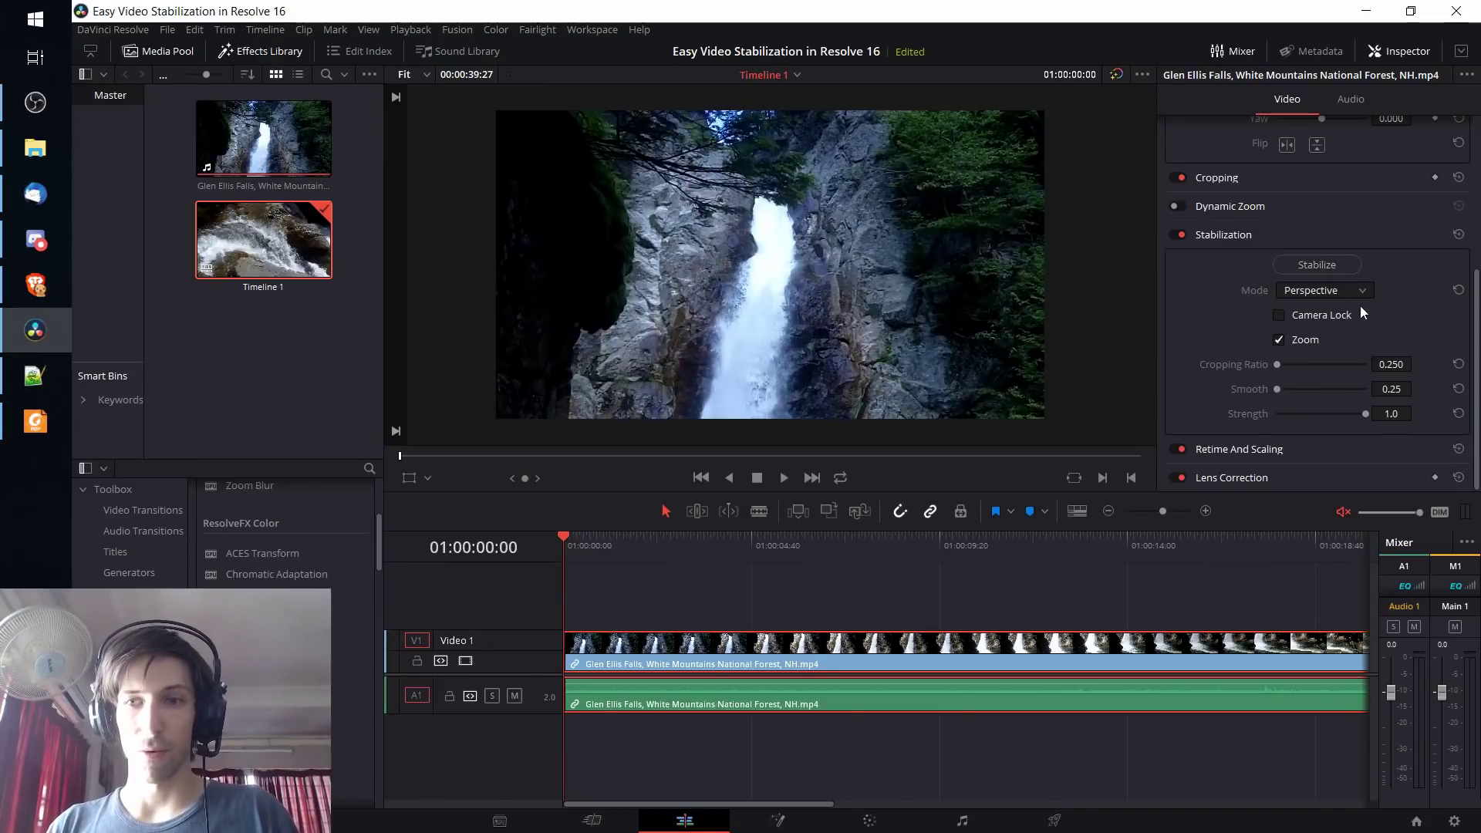
pyautogui.click(1284, 266)
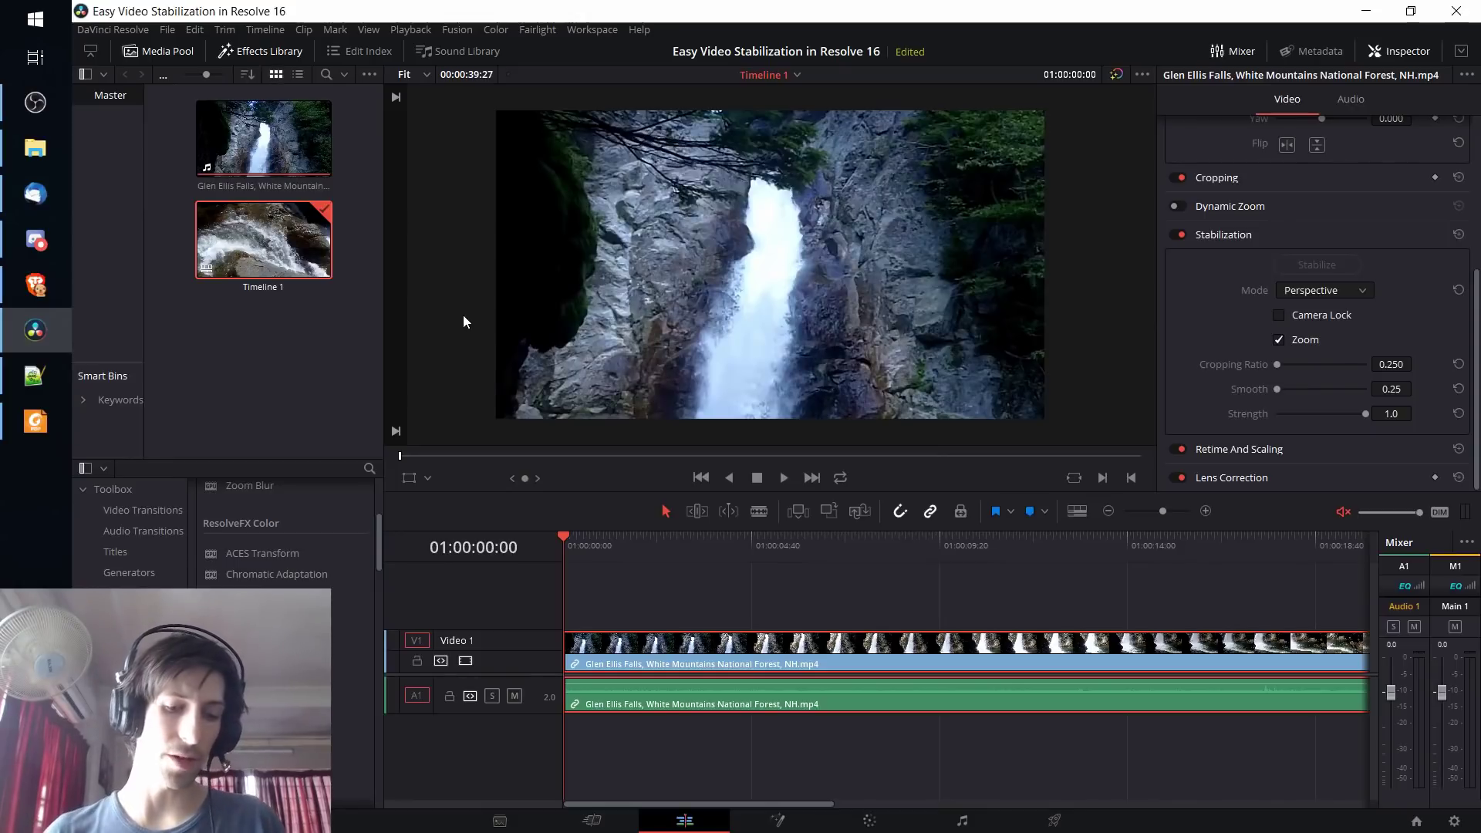
# Play the stabilized clip, confirm Mode stays Perspective, and step back one frame from the end
pyautogui.press('space')
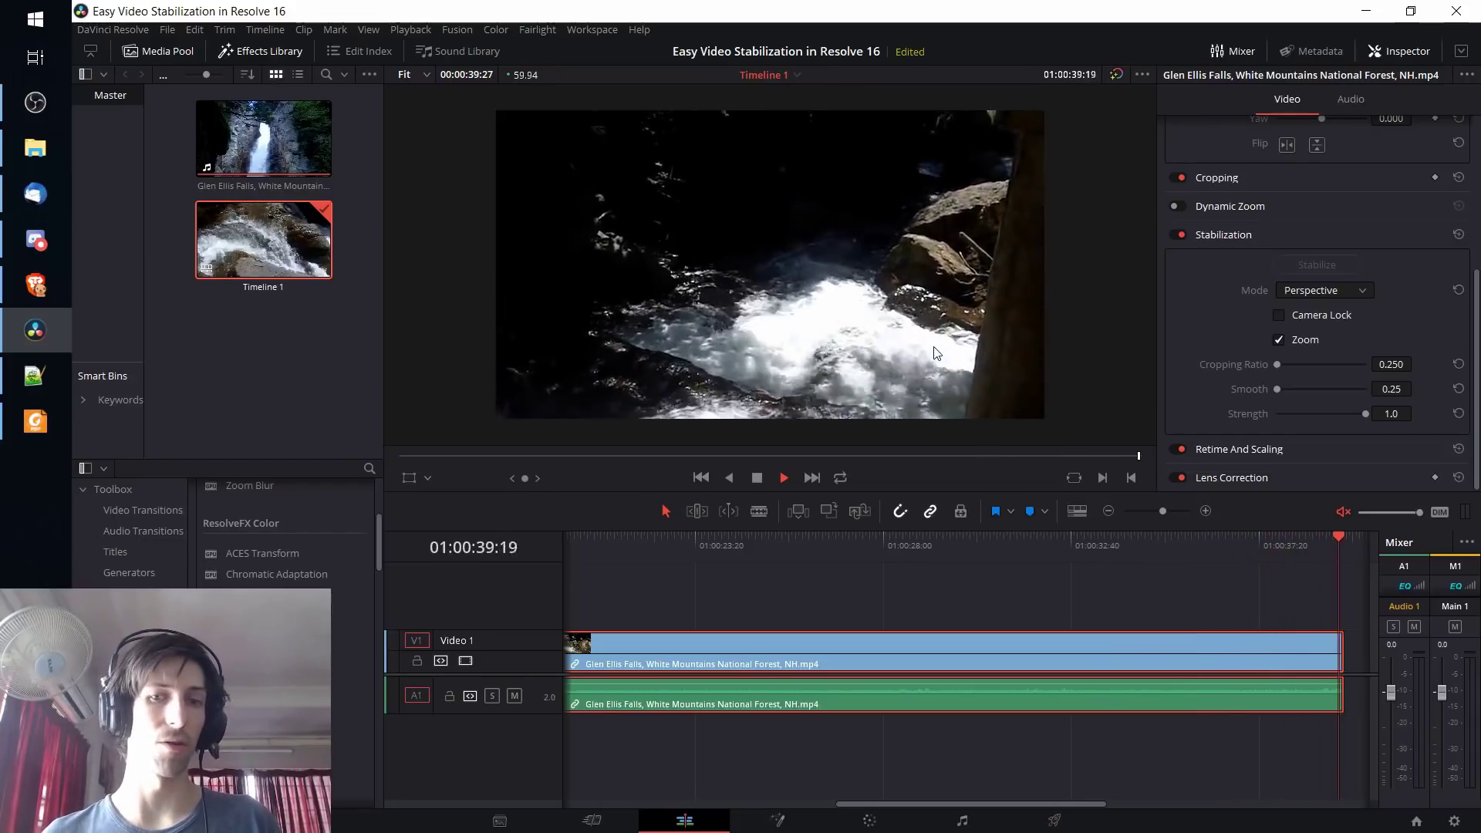
pyautogui.click(1354, 292)
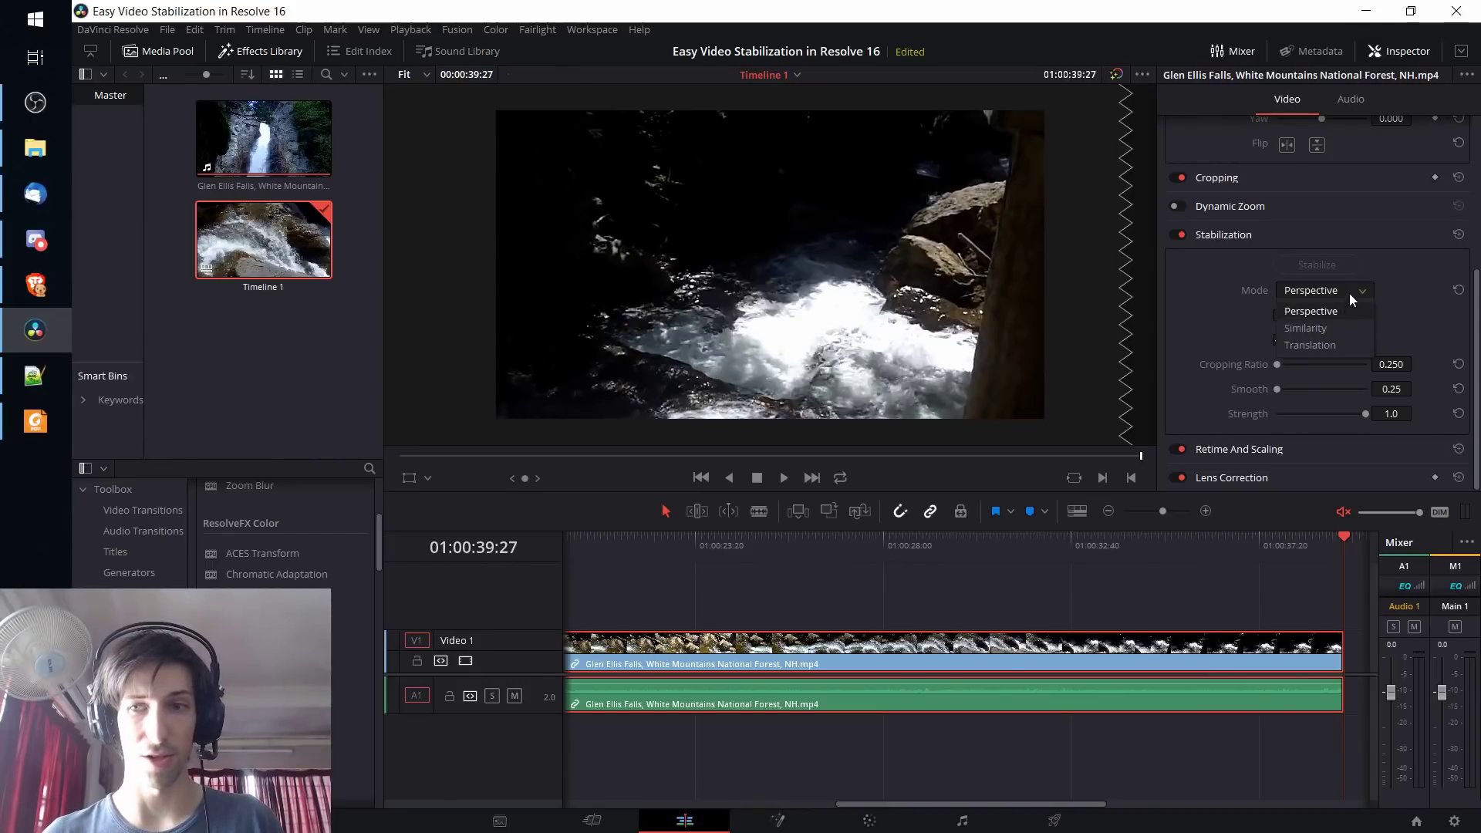
pyautogui.click(1250, 276)
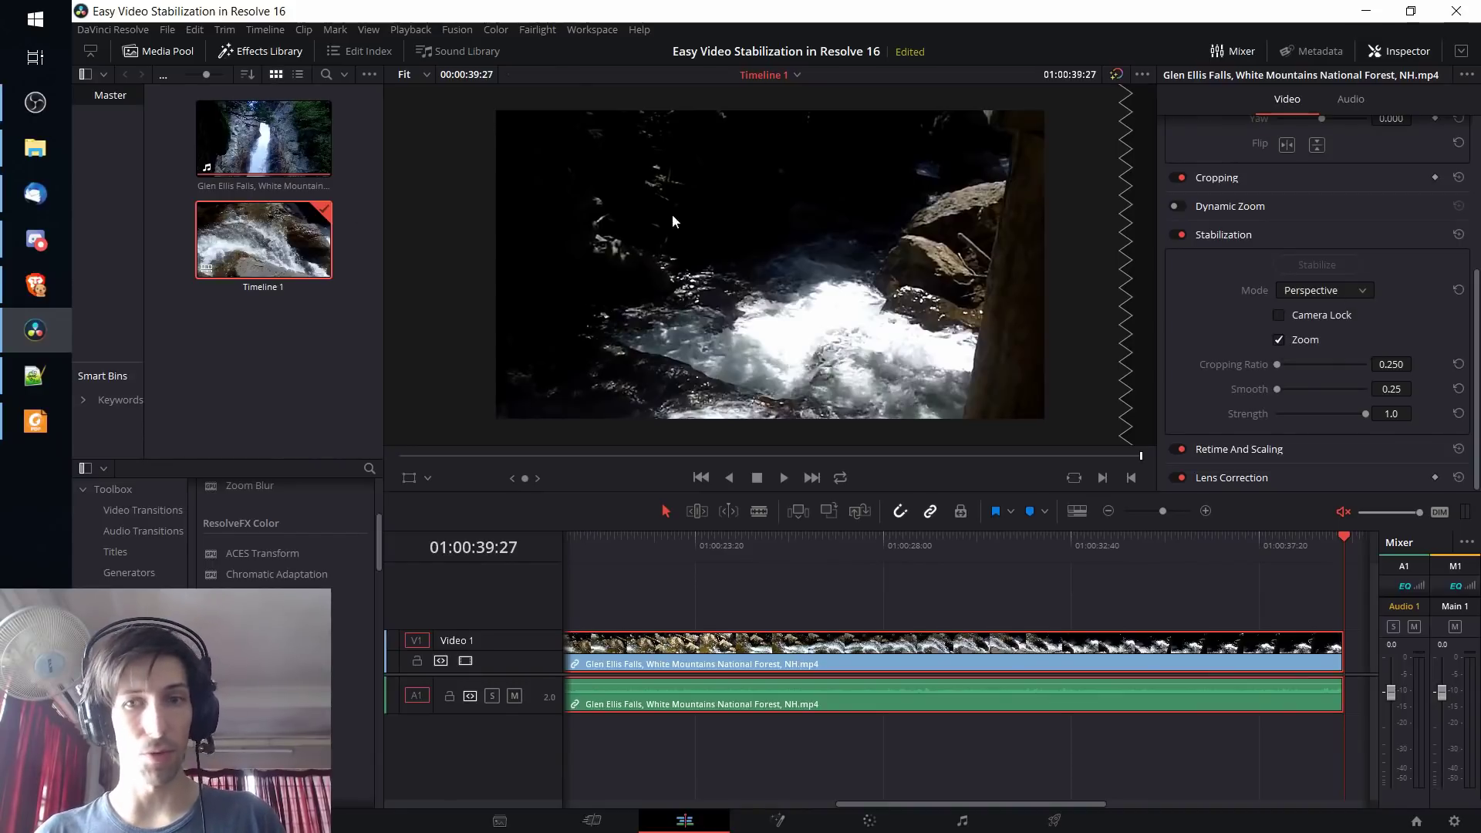
pyautogui.click(1321, 298)
pyautogui.click(1202, 280)
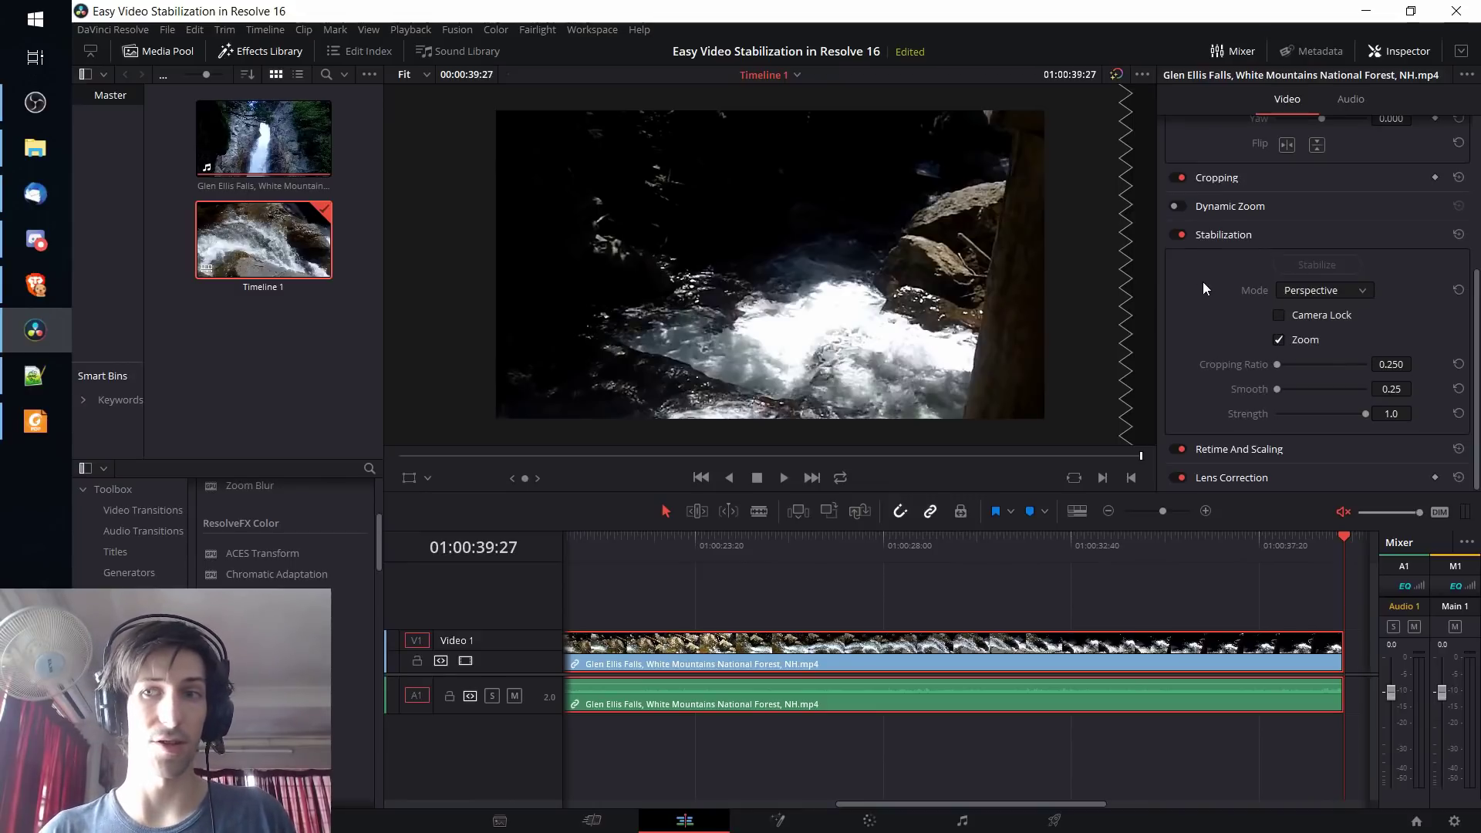
pyautogui.press('Left')
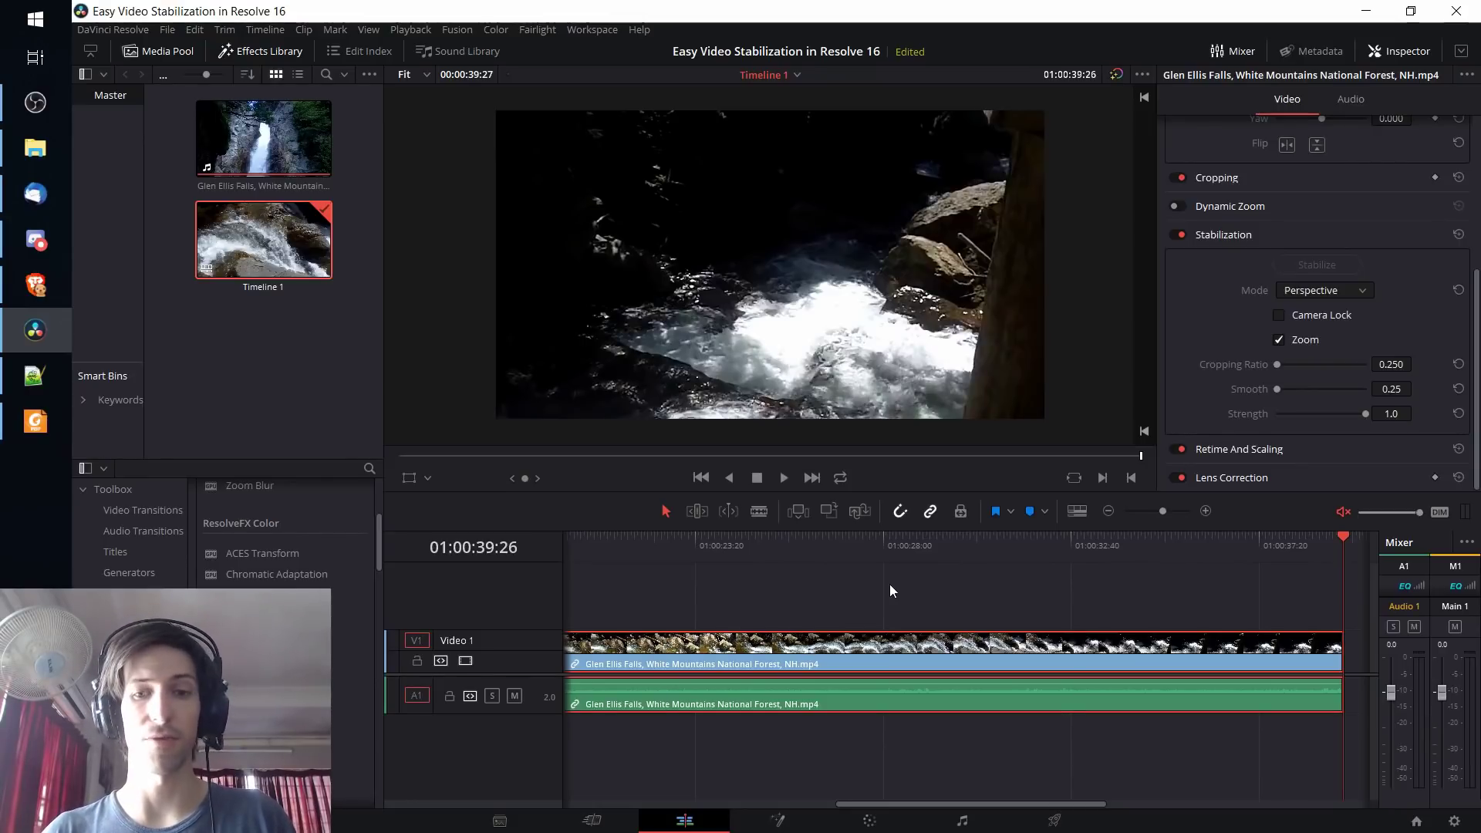
pyautogui.click(868, 820)
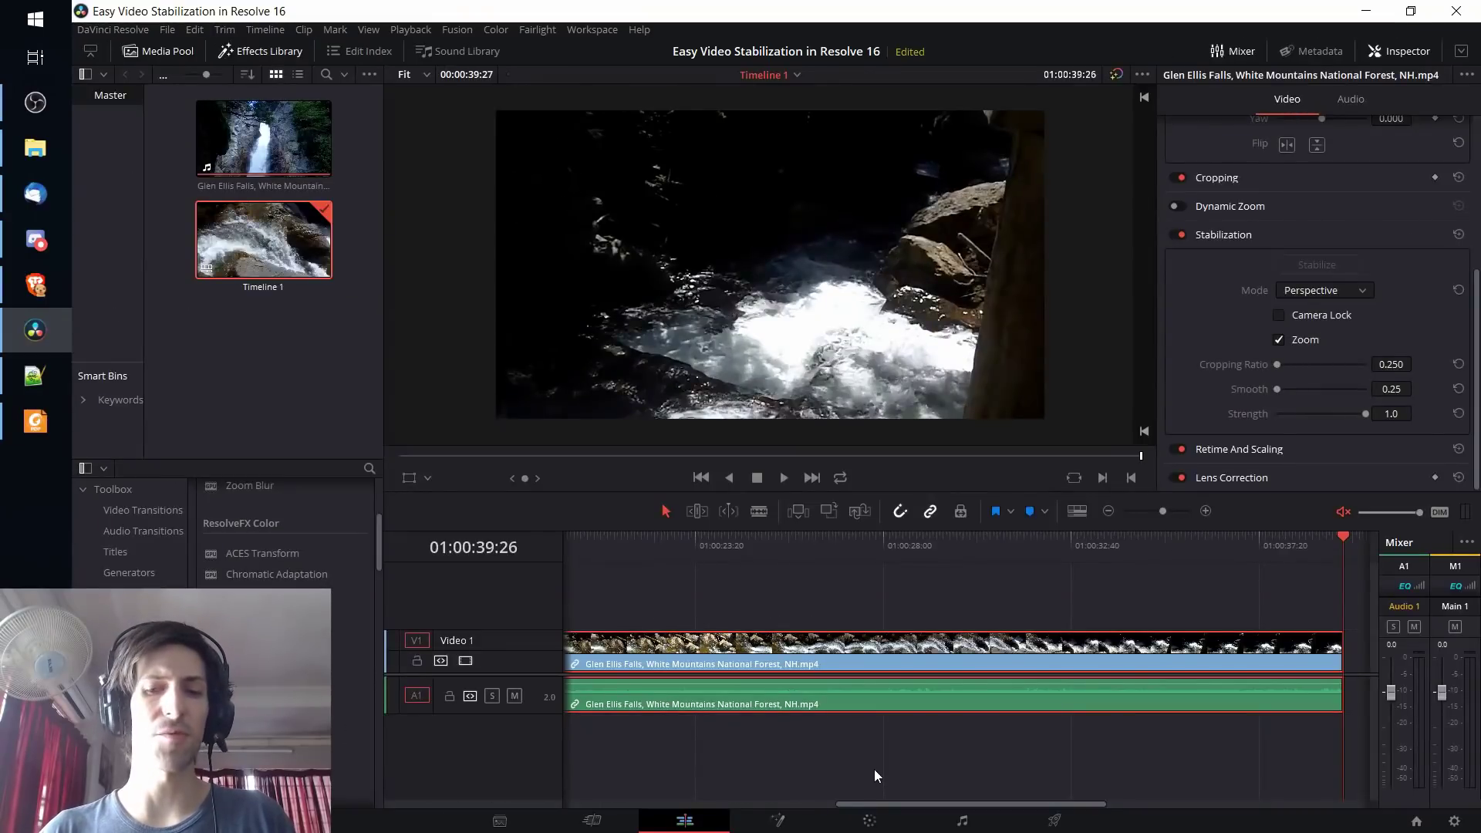
pyautogui.click(870, 823)
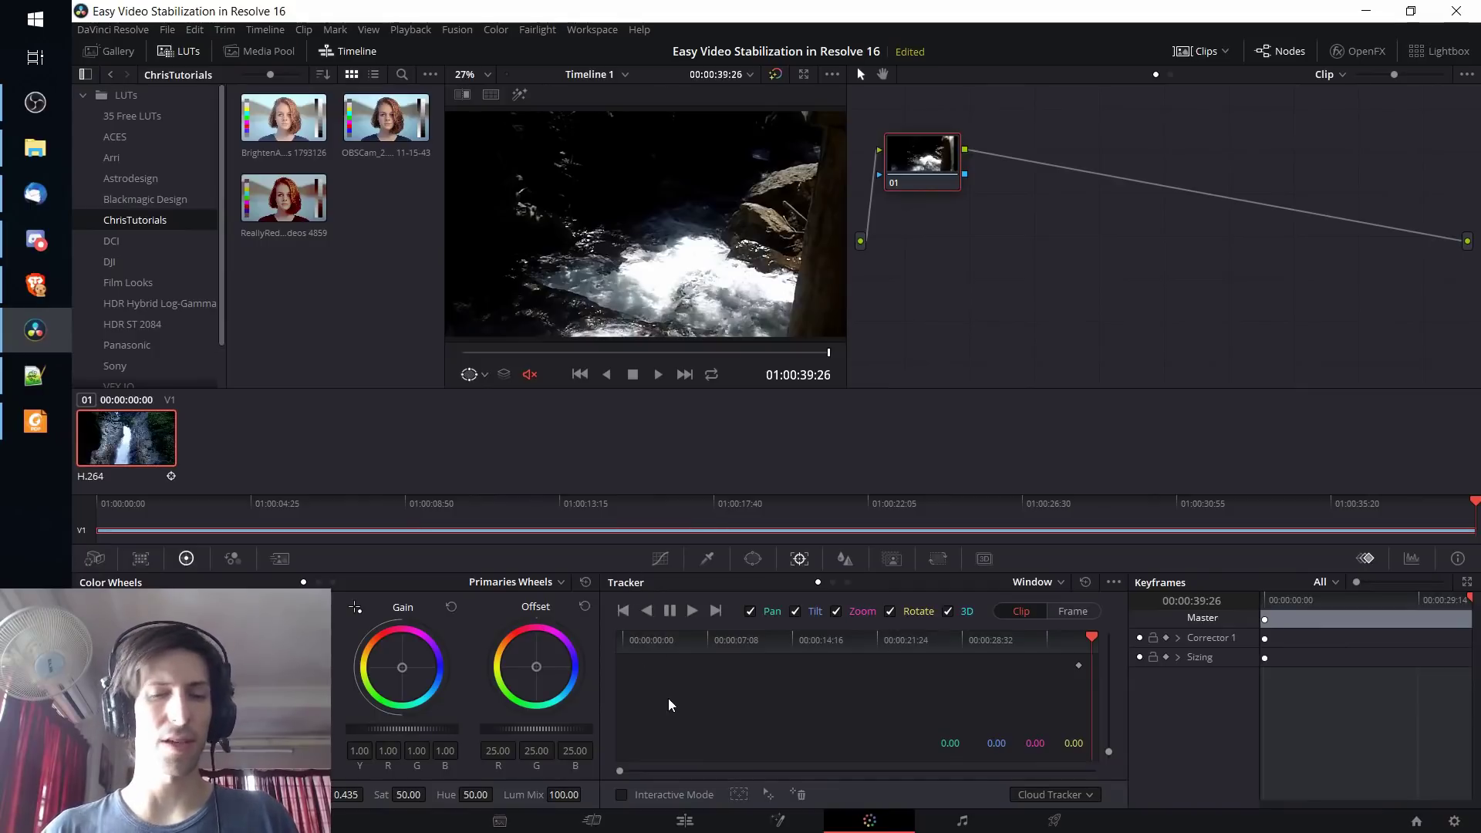
pyautogui.click(699, 820)
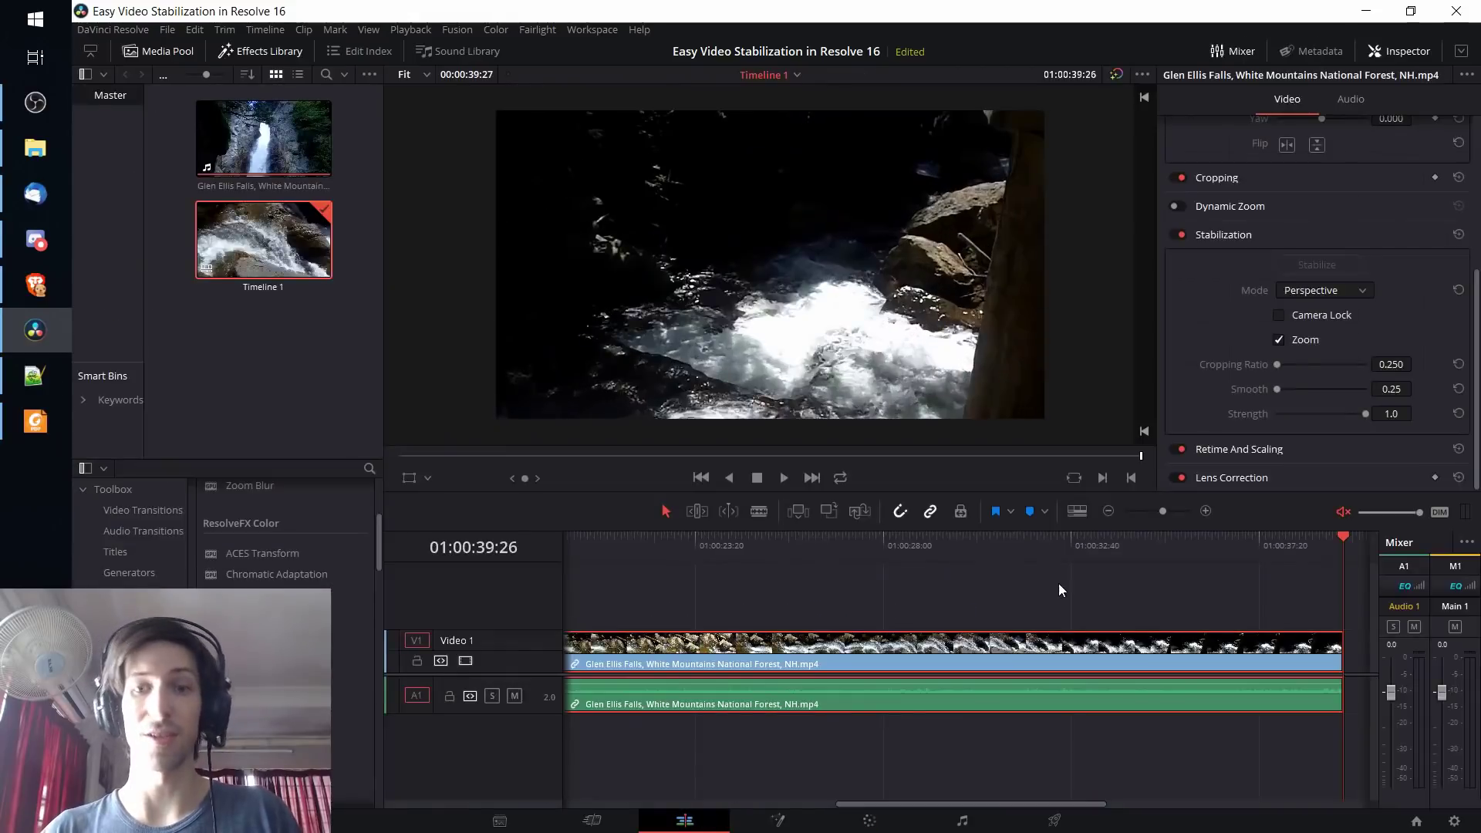